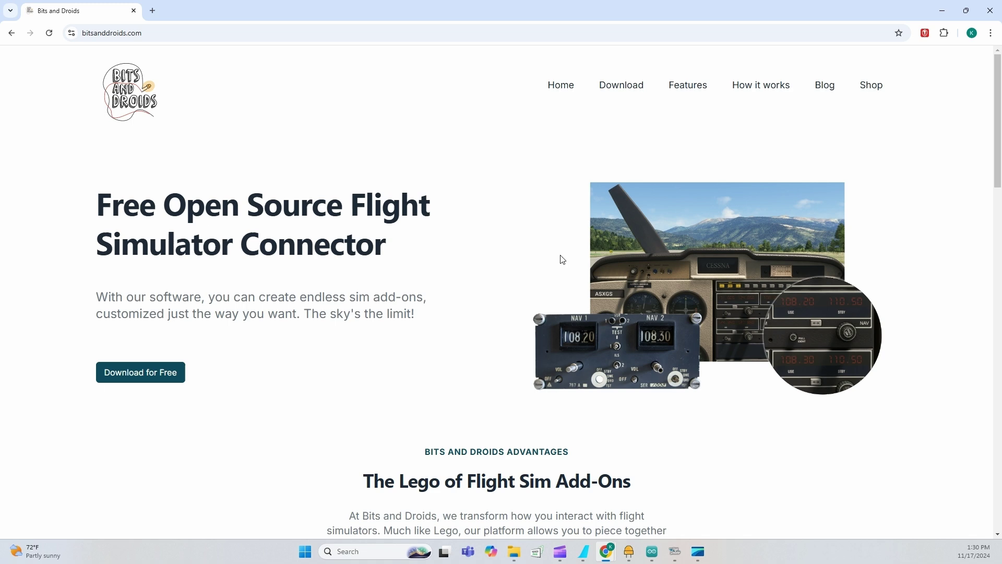
Look through the Bits and Droids home page sections on advantages and required hardware, and return to the page's beginning
{"action": "scroll", "coordinate": [562, 271], "scroll_direction": "down", "scroll_amount": 15}
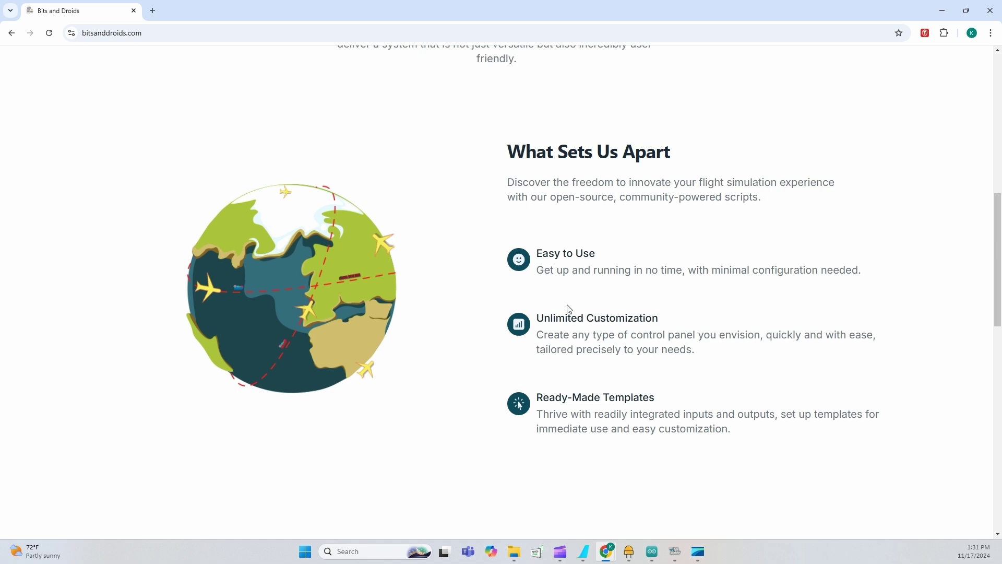
{"action": "scroll", "coordinate": [585, 318], "scroll_direction": "down", "scroll_amount": 2}
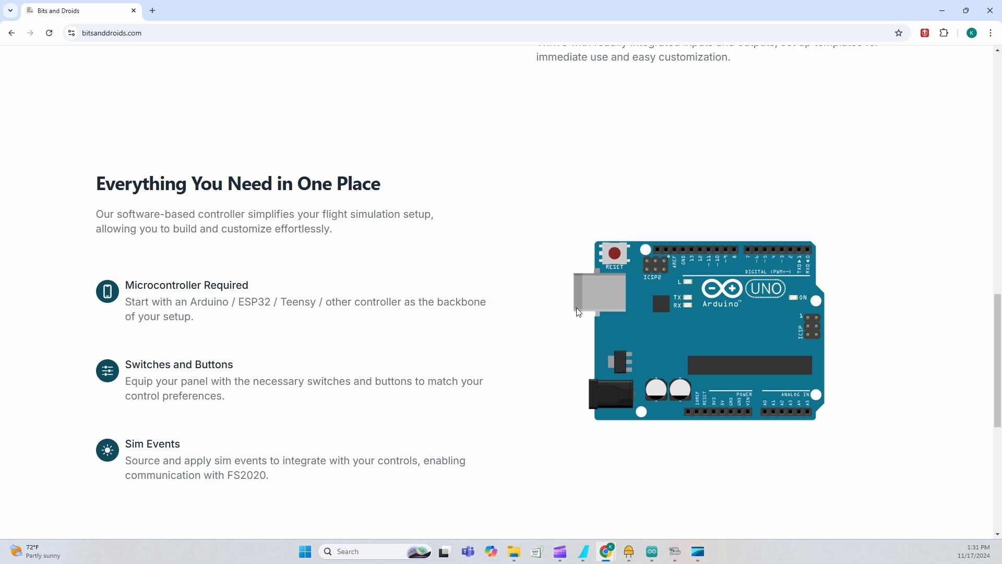
{"action": "scroll", "coordinate": [577, 311], "scroll_direction": "up", "scroll_amount": 17}
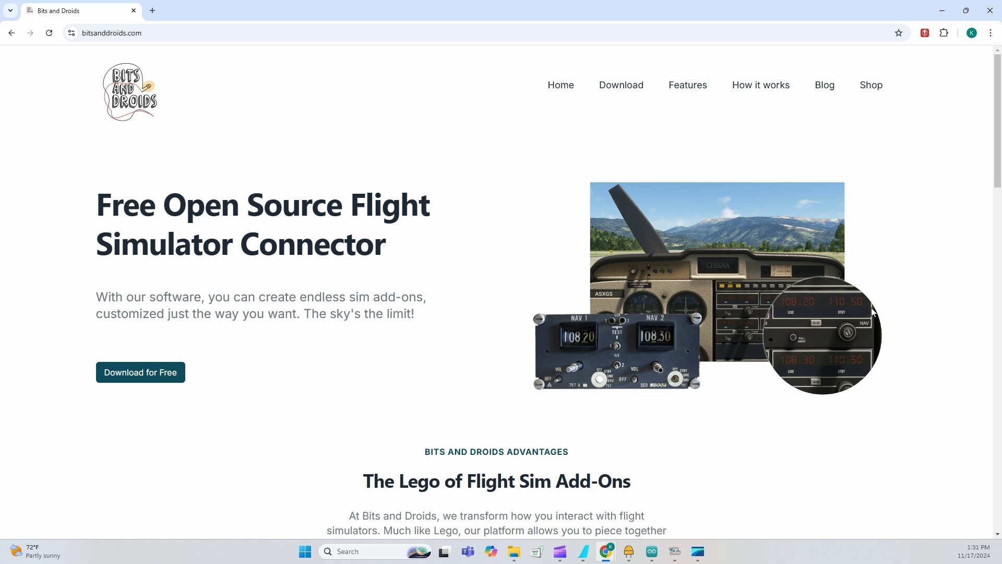
Switch to Flight Connector and inspect the end of the configured MFS community folder path without applying a change
{"action": "left_click", "coordinate": [630, 553]}
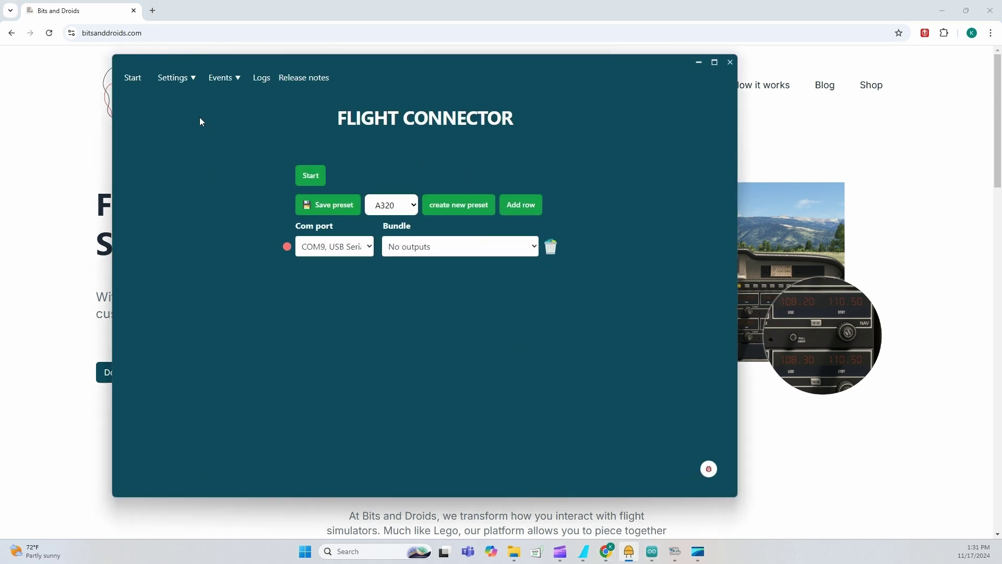
{"action": "left_click", "coordinate": [177, 77]}
{"action": "left_click", "coordinate": [199, 139]}
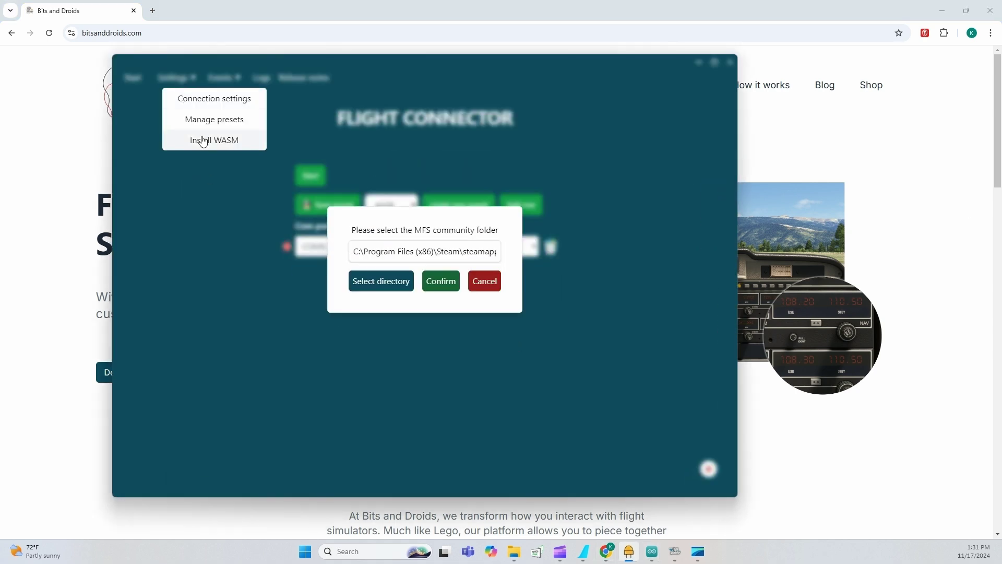
{"action": "left_click", "coordinate": [440, 260]}
{"action": "left_click_drag", "start_coordinate": [427, 257], "coordinate": [505, 260]}
{"action": "left_click", "coordinate": [459, 248]}
{"action": "double_click", "coordinate": [478, 249]}
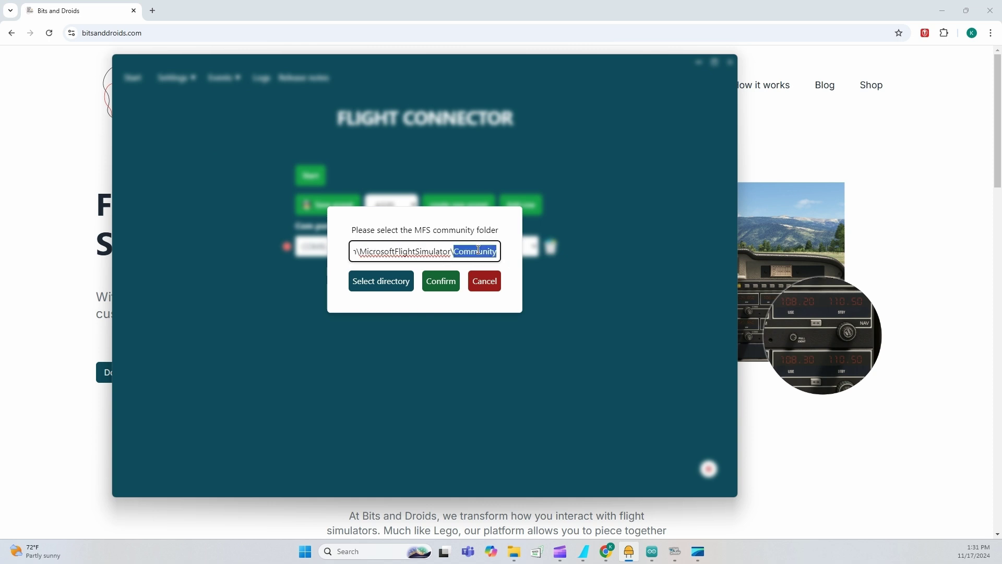
{"action": "left_click", "coordinate": [484, 282]}
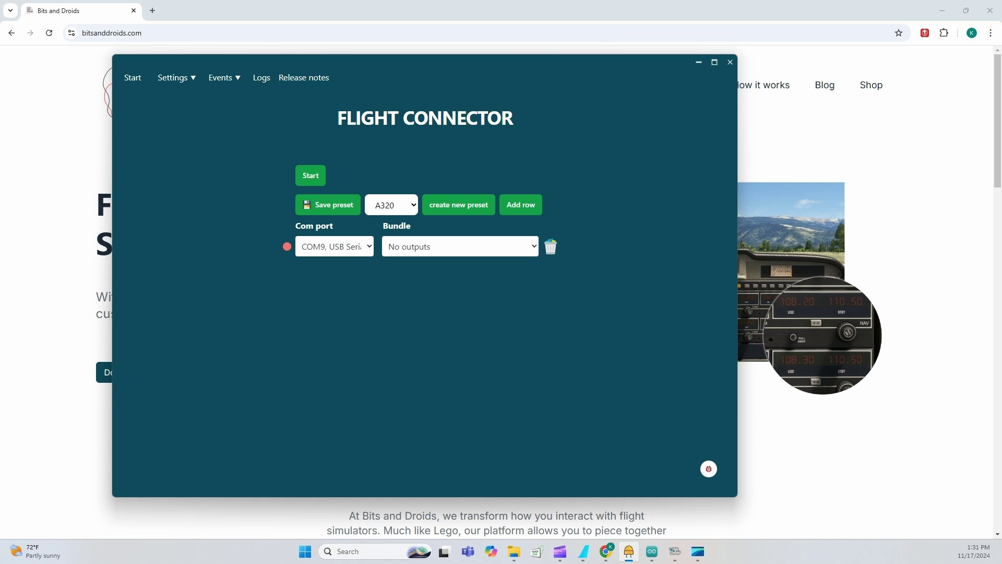
Switch to File Explorer, inspect the modules folder inside BitsAndDroidsModule in the Community folder, and return to the browser
{"action": "left_click", "coordinate": [514, 551]}
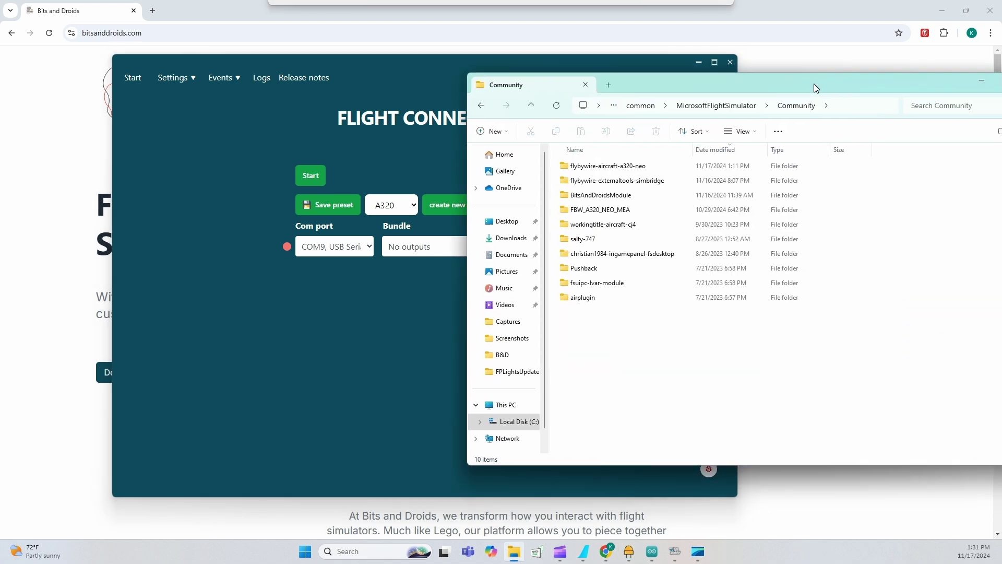
{"action": "double_click", "coordinate": [618, 198]}
{"action": "double_click", "coordinate": [606, 165]}
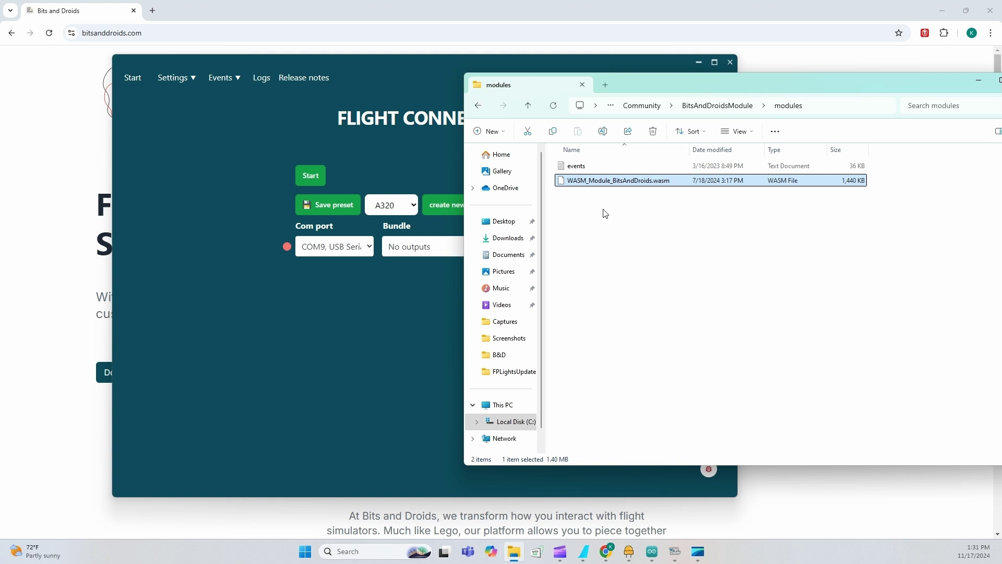
{"action": "left_click_drag", "start_coordinate": [931, 88], "coordinate": [872, 94]}
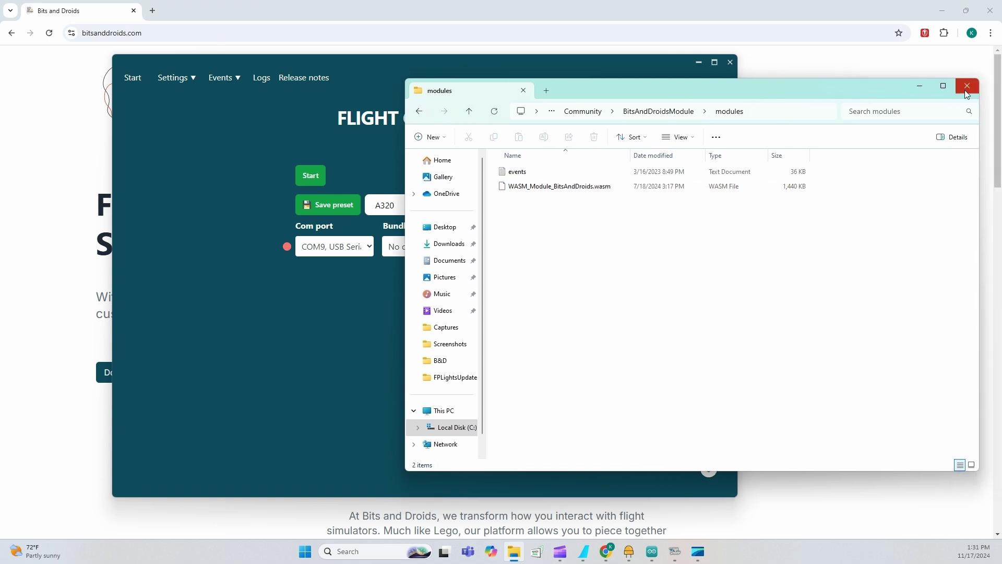
{"action": "left_click", "coordinate": [967, 88]}
{"action": "left_click", "coordinate": [805, 4]}
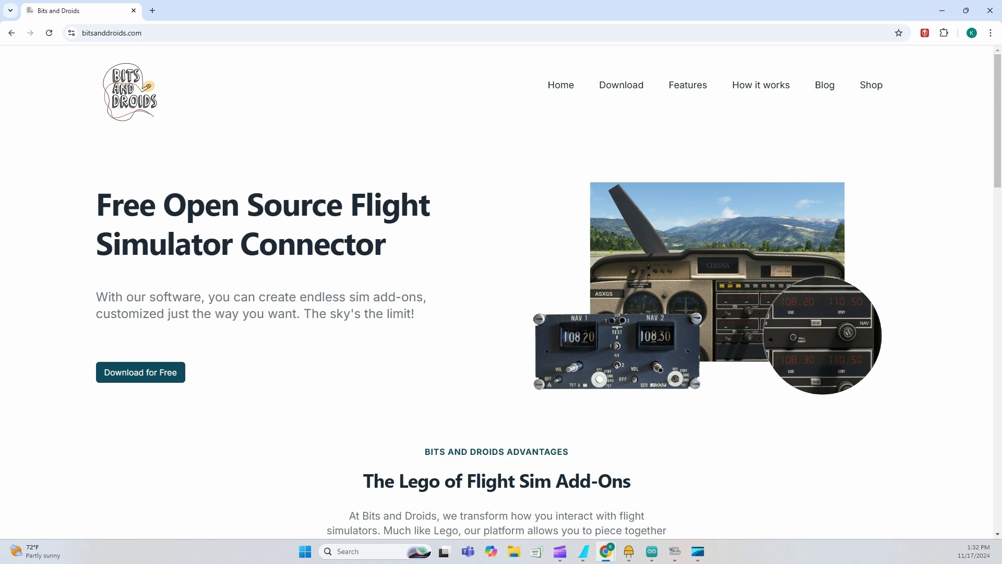
Switch to the Arduino IDE, place its window over the browser, and examine the include lines of the Template1 sketch
{"action": "left_click", "coordinate": [652, 551]}
{"action": "left_click_drag", "start_coordinate": [1, 3], "coordinate": [493, 56]}
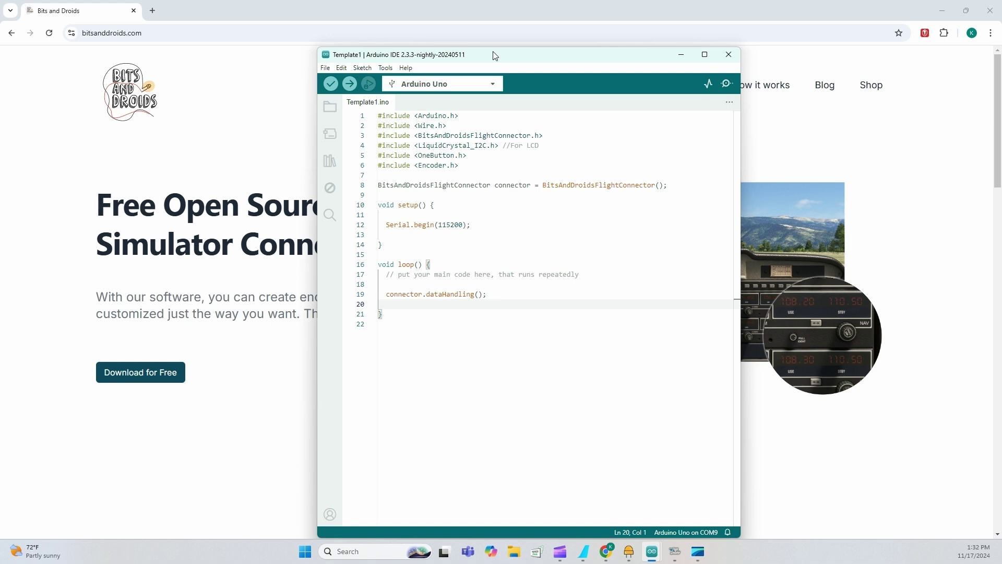
{"action": "left_click_drag", "start_coordinate": [494, 60], "coordinate": [466, 68]}
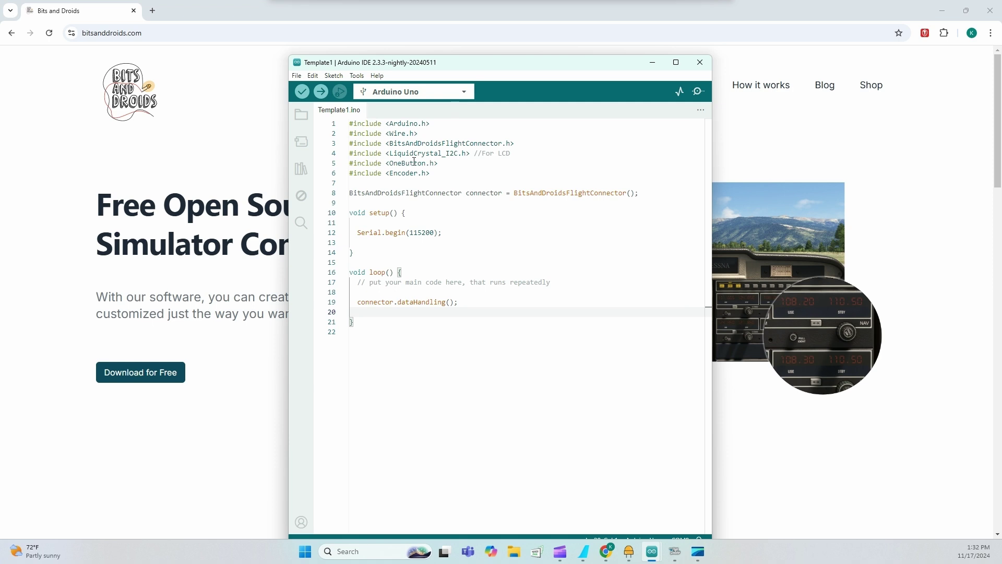
{"action": "left_click", "coordinate": [414, 162]}
{"action": "left_click_drag", "start_coordinate": [452, 173], "coordinate": [253, 105]}
{"action": "left_click", "coordinate": [557, 180]}
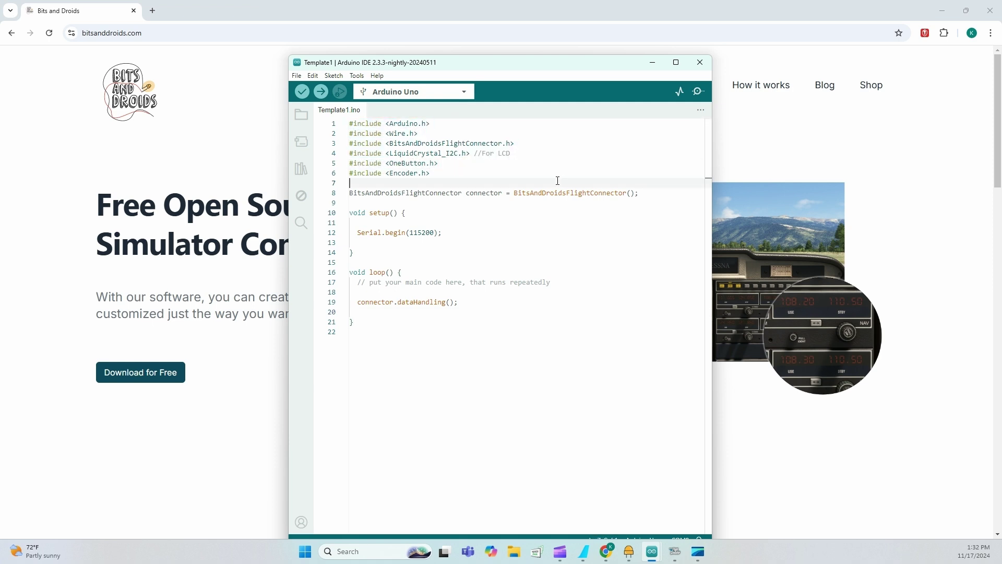
Examine the connector declaration, the setup function, the loop function and its connector.dataHandling() call in Template1
{"action": "left_click_drag", "start_coordinate": [385, 193], "coordinate": [591, 192]}
{"action": "left_click", "coordinate": [591, 192]}
{"action": "left_click_drag", "start_coordinate": [361, 212], "coordinate": [478, 250]}
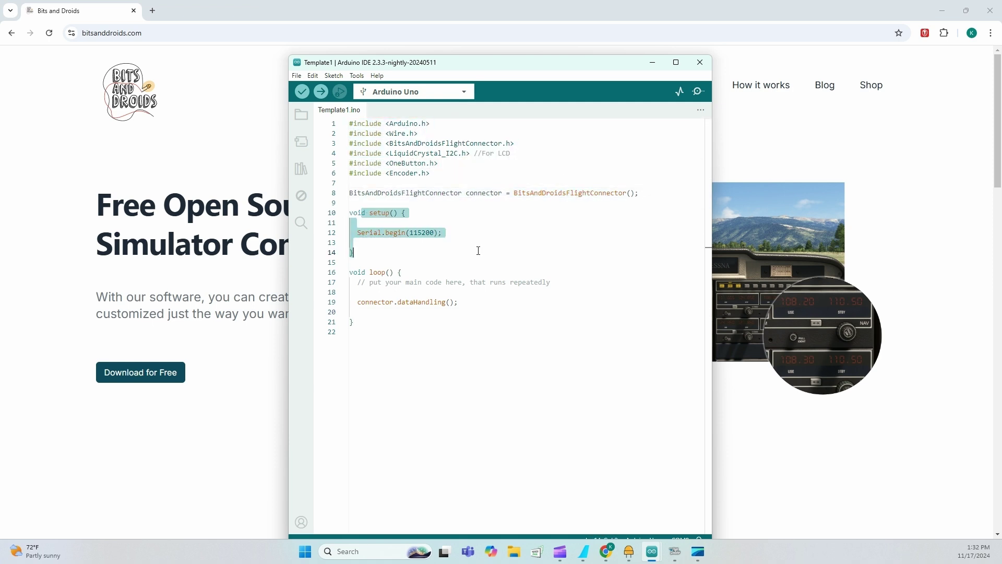
{"action": "left_click", "coordinate": [478, 251]}
{"action": "left_click_drag", "start_coordinate": [361, 267], "coordinate": [496, 340]}
{"action": "left_click", "coordinate": [496, 340]}
{"action": "left_click_drag", "start_coordinate": [481, 302], "coordinate": [349, 303]}
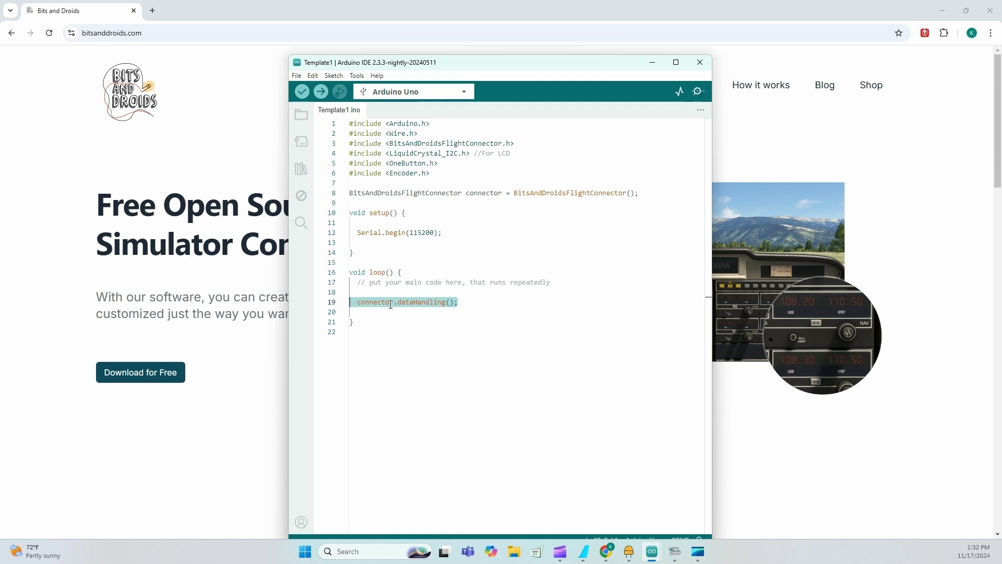
{"action": "left_click", "coordinate": [490, 304]}
Search the library manager for "bitsanddroids" to check the flight sim library, and close the manager
{"action": "left_click", "coordinate": [301, 169]}
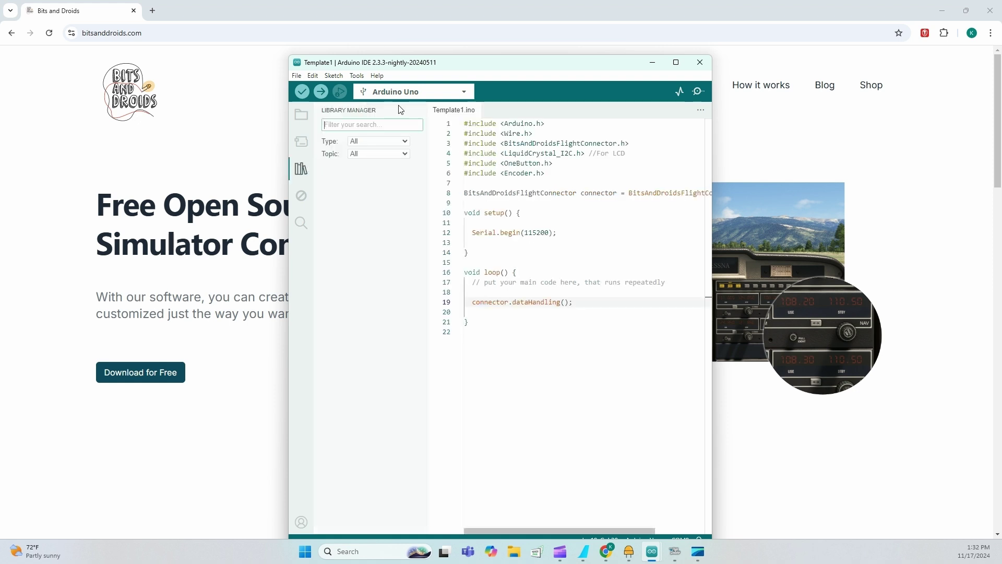
{"action": "type", "text": "bits"}
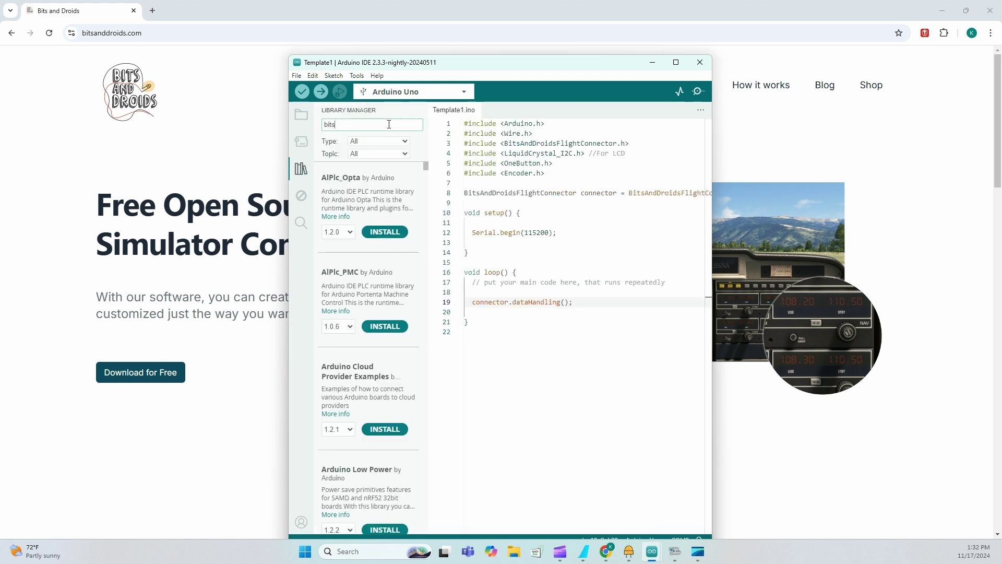
{"action": "type", "text": "anddroids"}
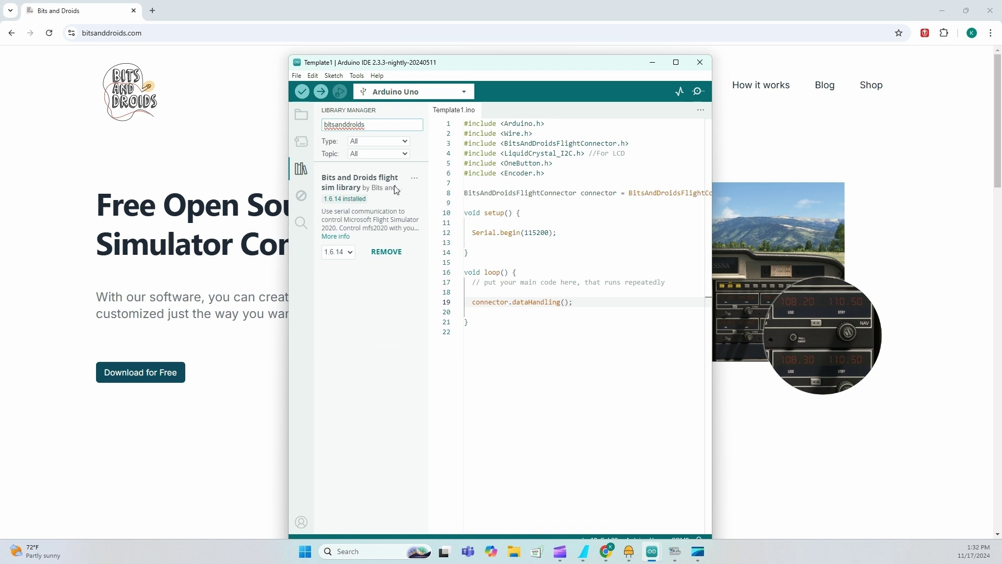
{"action": "left_click", "coordinate": [301, 169]}
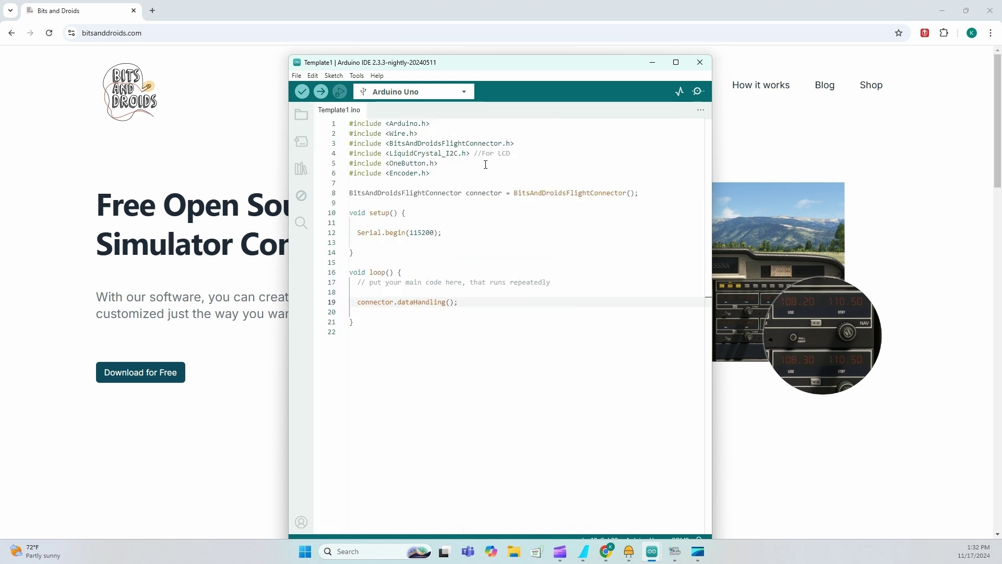
Open the BitsAndDroidsFlightConnector.h header from the sketch's include line and look through the sendCommands enum
{"action": "left_click", "coordinate": [479, 186]}
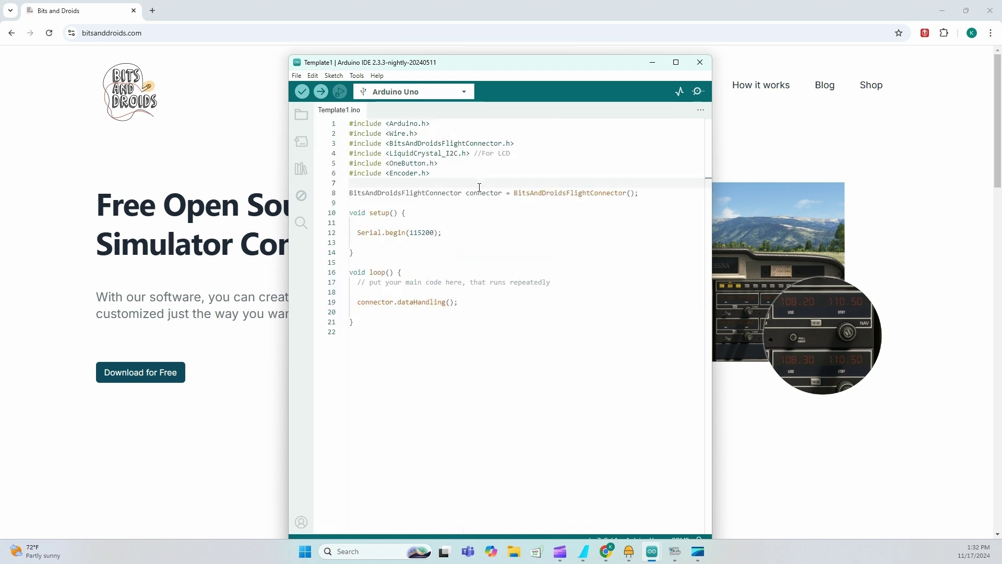
{"action": "left_click", "coordinate": [438, 143], "text": "ctrl"}
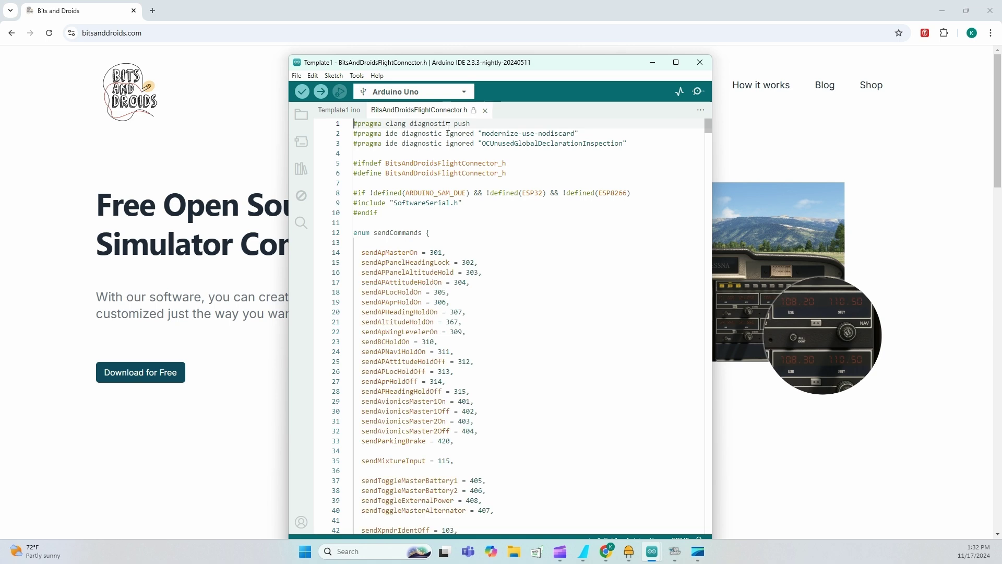
{"action": "left_click", "coordinate": [524, 164]}
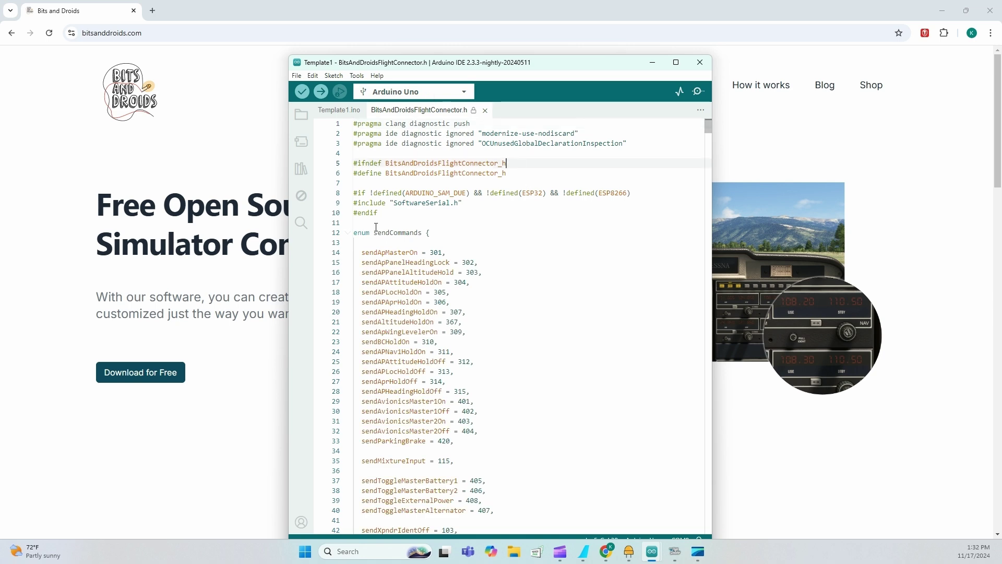
{"action": "left_click", "coordinate": [485, 232]}
{"action": "scroll", "coordinate": [401, 281], "scroll_direction": "down", "scroll_amount": 10}
{"action": "scroll", "coordinate": [400, 282], "scroll_direction": "down", "scroll_amount": 20}
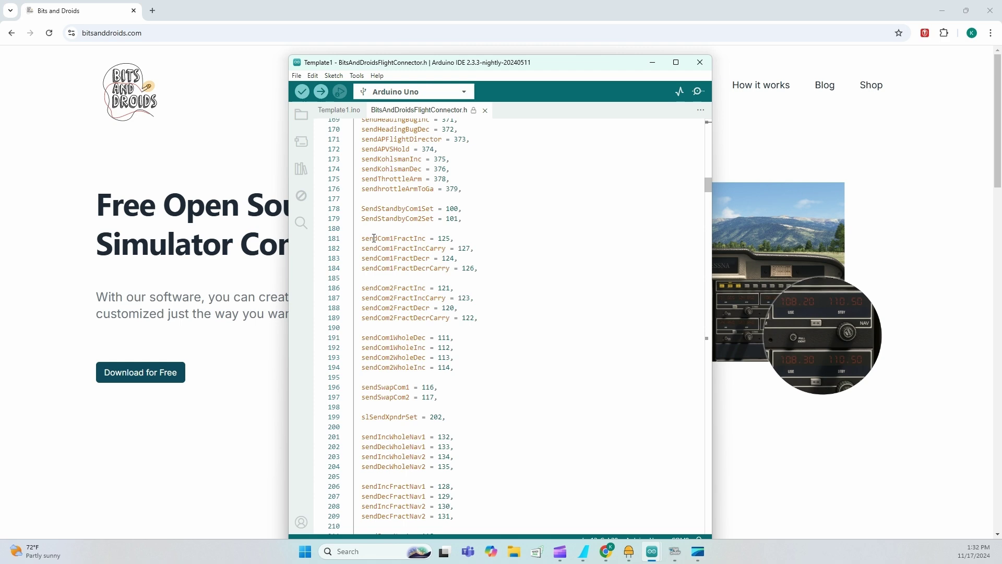
Examine the COM1 and COM2 fractional frequency commands in the sendCommands enum
{"action": "scroll", "coordinate": [398, 266], "scroll_direction": "up", "scroll_amount": 1}
{"action": "left_click_drag", "start_coordinate": [365, 264], "coordinate": [495, 304]}
{"action": "left_click", "coordinate": [496, 305]}
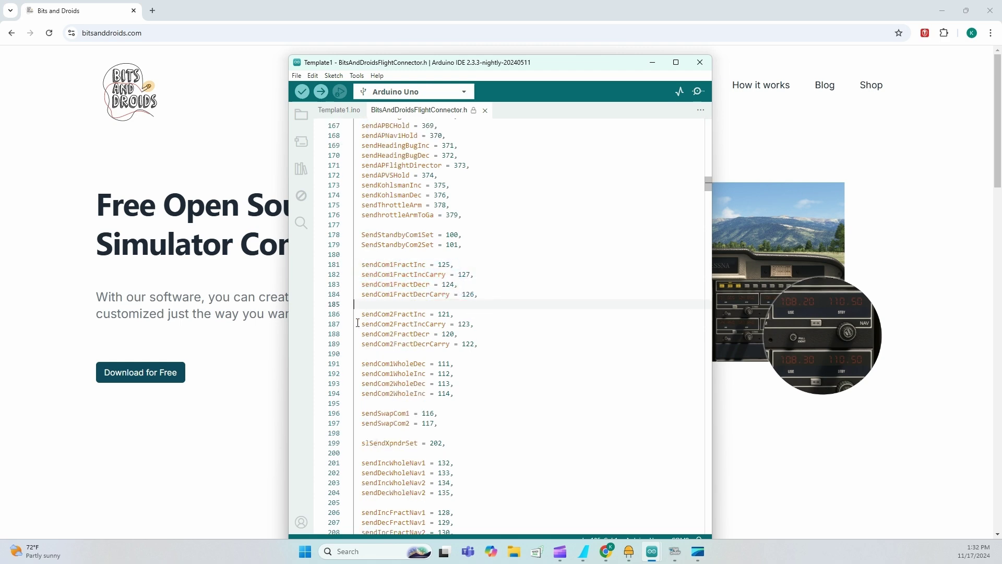
{"action": "left_click_drag", "start_coordinate": [361, 316], "coordinate": [503, 356]}
{"action": "left_click", "coordinate": [503, 355]}
Look through the remaining send commands and the getter functions in the header, and return to the Template1 sketch
{"action": "scroll", "coordinate": [444, 299], "scroll_direction": "up", "scroll_amount": 7}
{"action": "scroll", "coordinate": [444, 302], "scroll_direction": "down", "scroll_amount": 19}
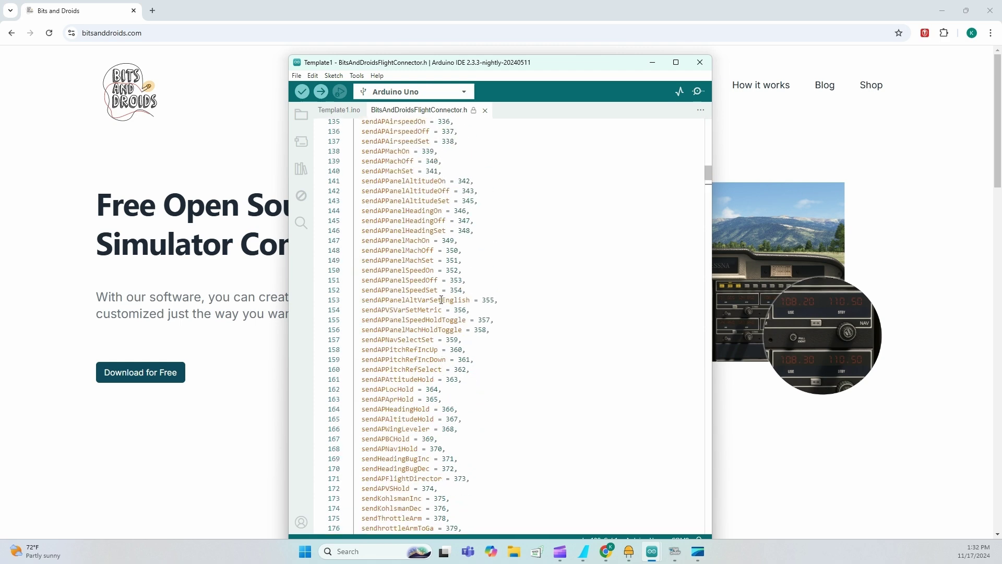
{"action": "scroll", "coordinate": [438, 307], "scroll_direction": "down", "scroll_amount": 6}
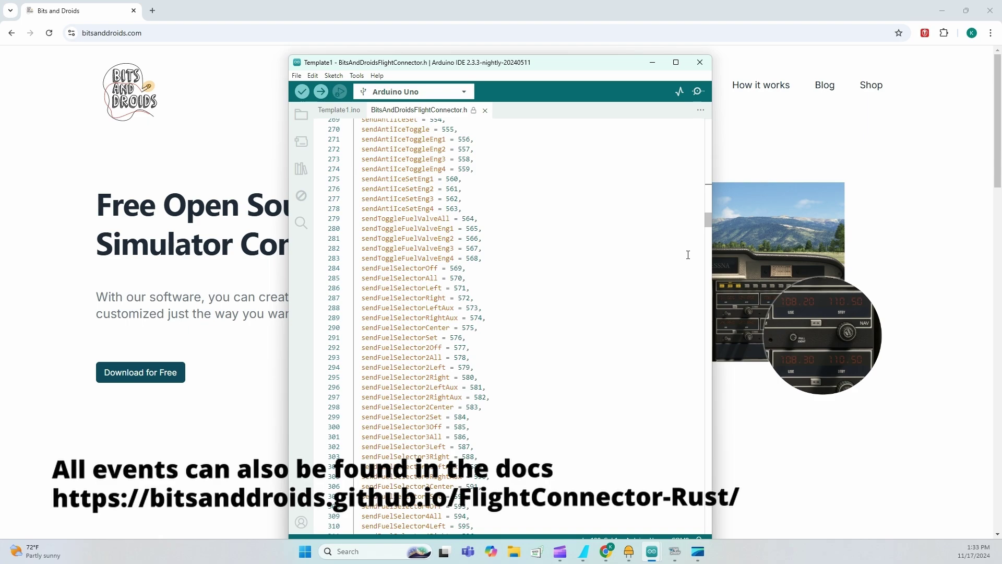
{"action": "left_click_drag", "start_coordinate": [706, 223], "coordinate": [702, 387]}
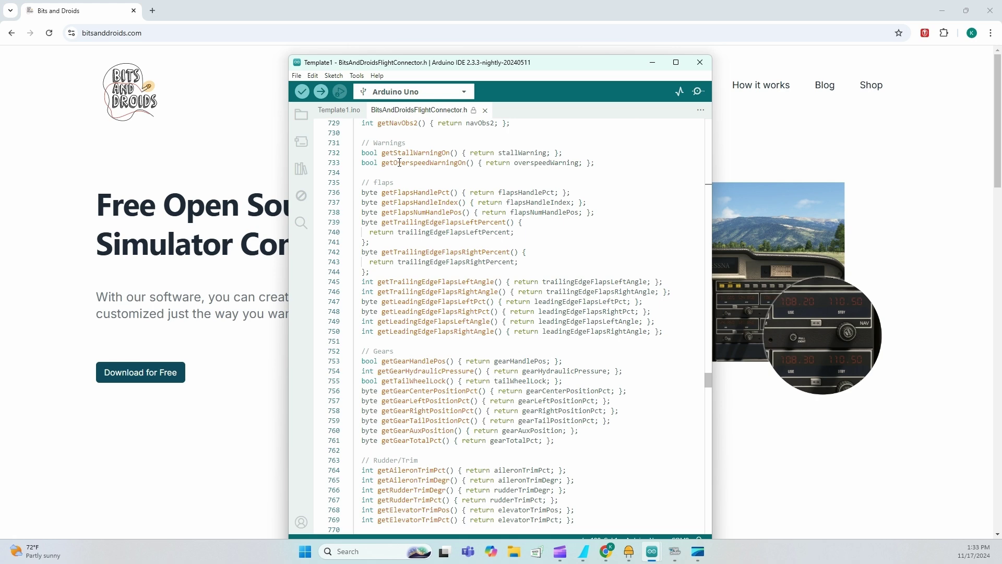
{"action": "left_click", "coordinate": [353, 111]}
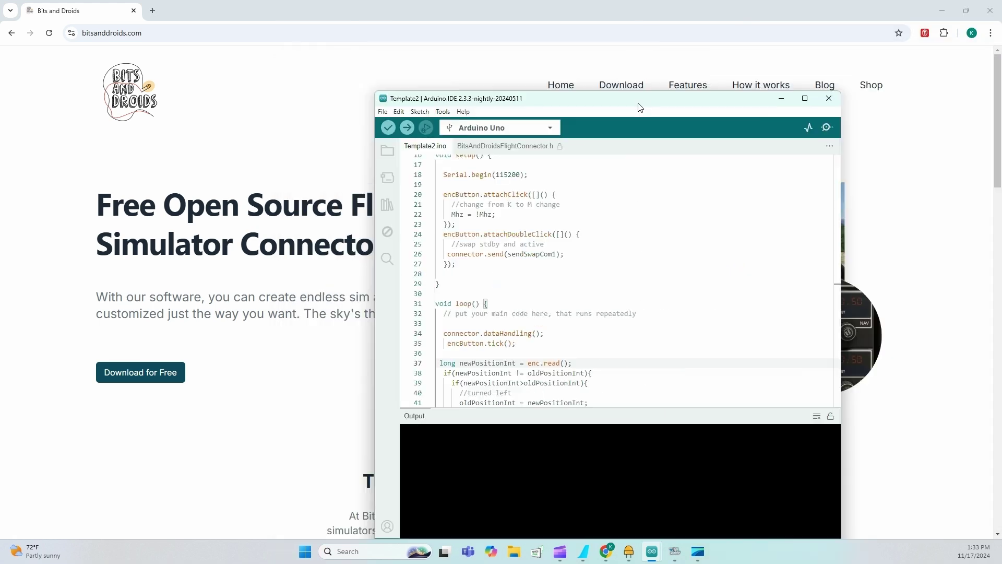
Bring up the Template2 sketch and examine its encoder declaration and the encoder button's single-click and double-click handlers in setup
{"action": "left_click_drag", "start_coordinate": [637, 99], "coordinate": [581, 58]}
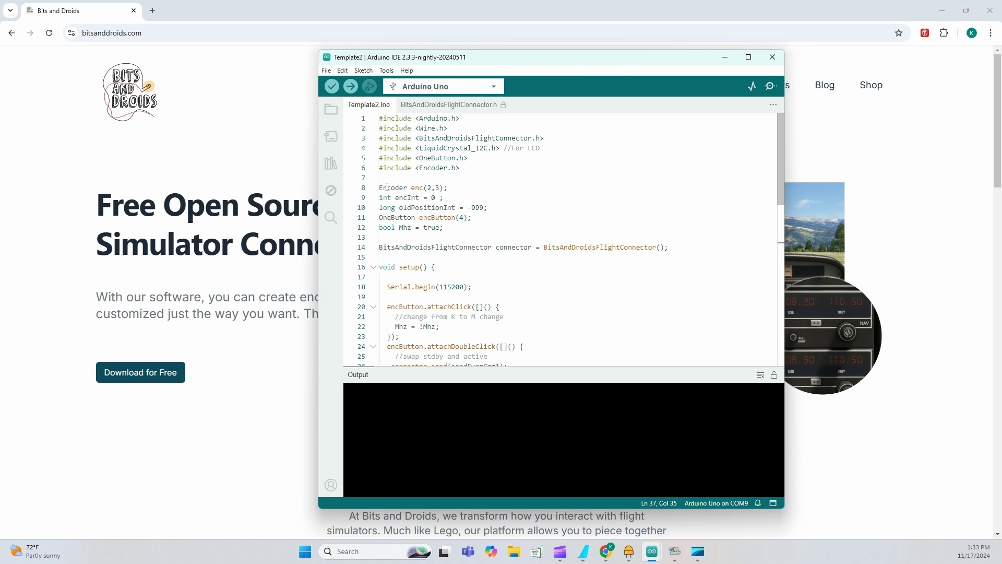
{"action": "left_click", "coordinate": [449, 187]}
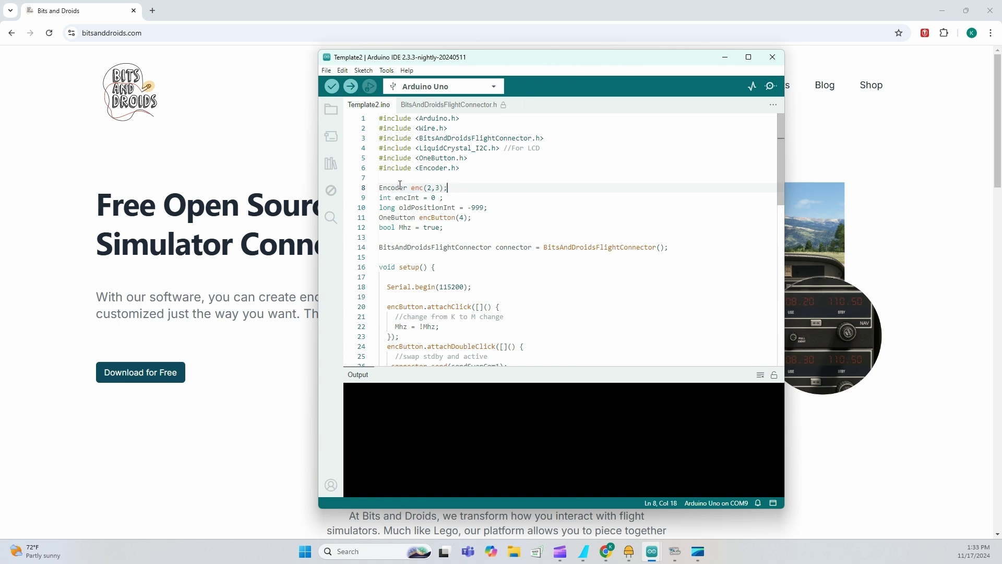
{"action": "scroll", "coordinate": [402, 191], "scroll_direction": "down", "scroll_amount": 3}
{"action": "left_click_drag", "start_coordinate": [399, 229], "coordinate": [482, 247]}
{"action": "left_click", "coordinate": [481, 249]}
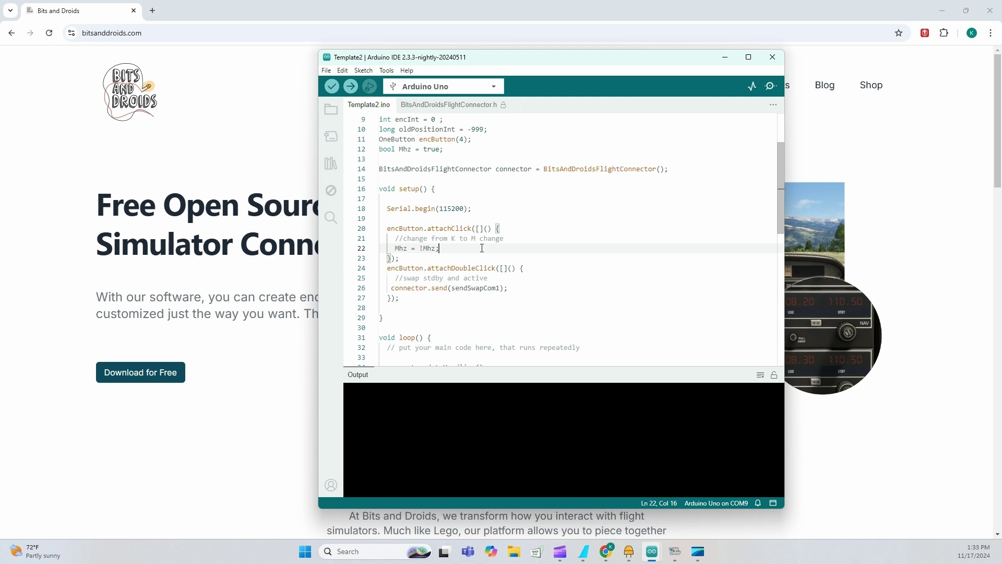
{"action": "scroll", "coordinate": [460, 269], "scroll_direction": "down", "scroll_amount": 1}
{"action": "left_click_drag", "start_coordinate": [381, 242], "coordinate": [517, 252]}
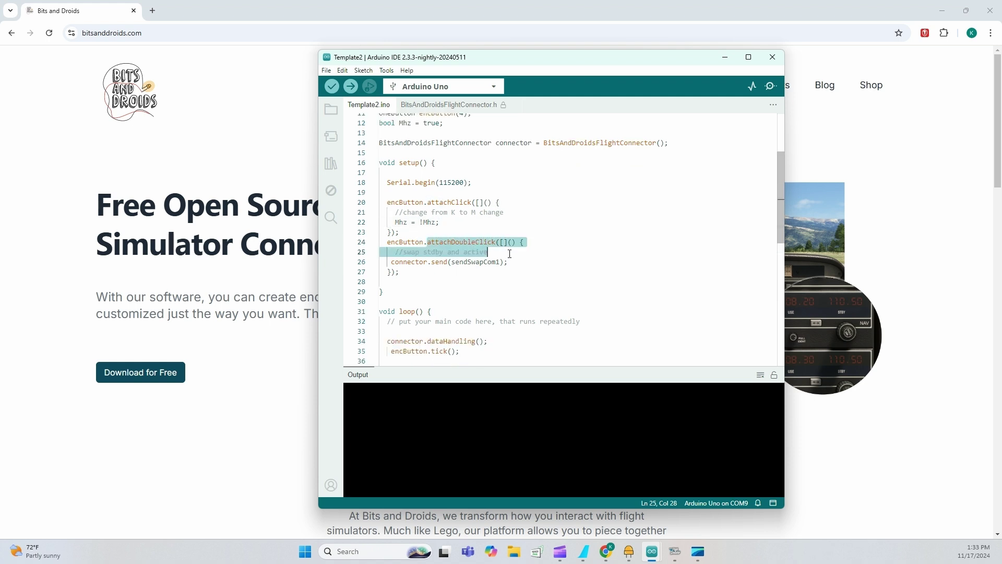
{"action": "left_click", "coordinate": [520, 257]}
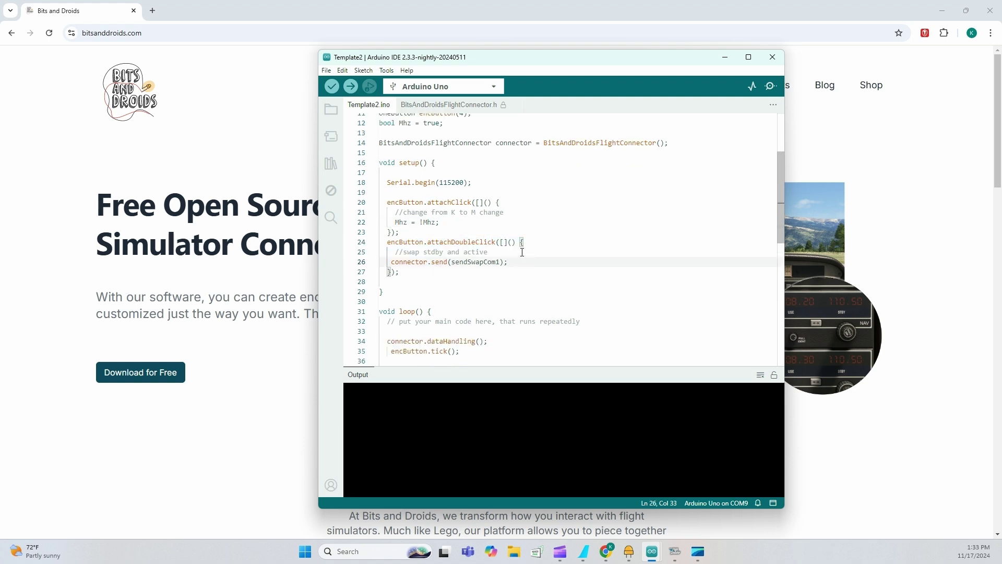
Examine the encoder-reading block in the Template2 loop and trace how the Mhz flag is toggled and used
{"action": "scroll", "coordinate": [522, 252], "scroll_direction": "down", "scroll_amount": 7}
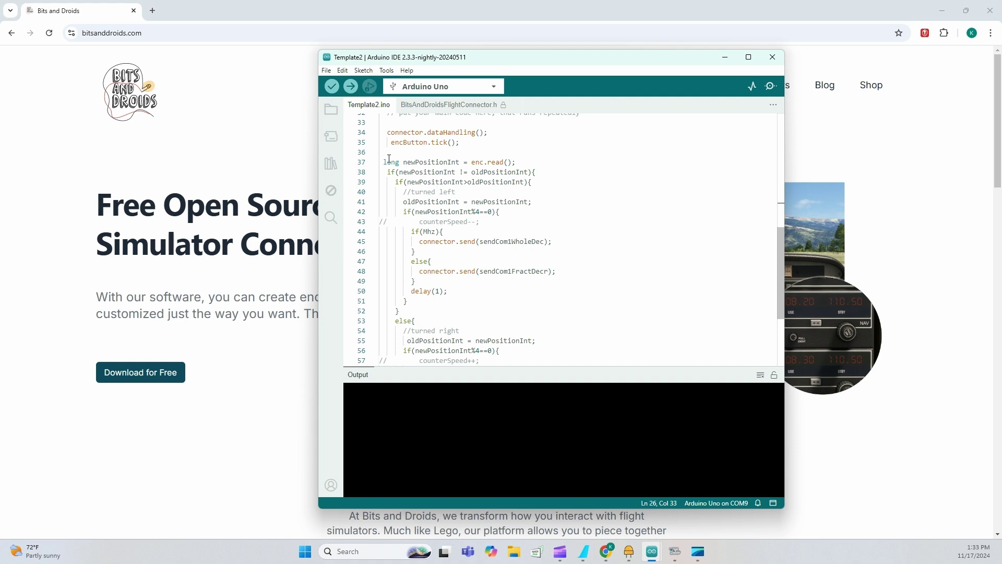
{"action": "left_click_drag", "start_coordinate": [385, 161], "coordinate": [534, 297]}
{"action": "scroll", "coordinate": [461, 319], "scroll_direction": "down", "scroll_amount": 4}
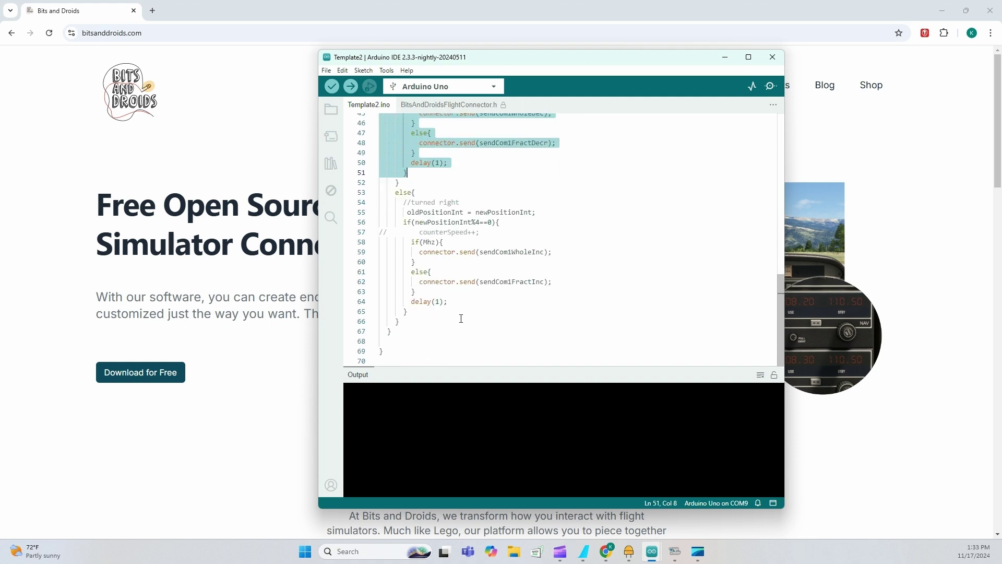
{"action": "left_click", "coordinate": [459, 319], "text": "shift"}
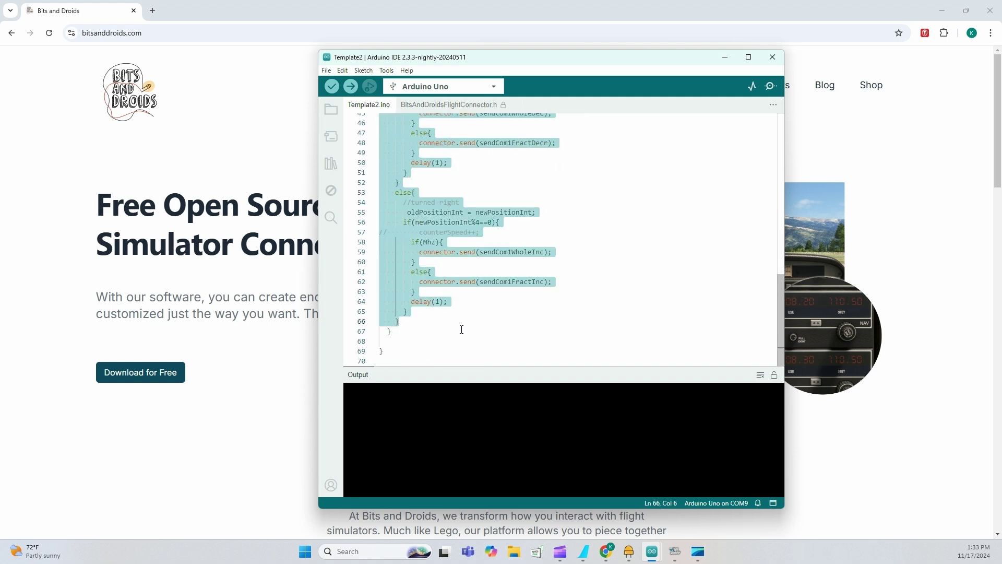
{"action": "scroll", "coordinate": [466, 225], "scroll_direction": "up", "scroll_amount": 1}
{"action": "left_click", "coordinate": [447, 269]}
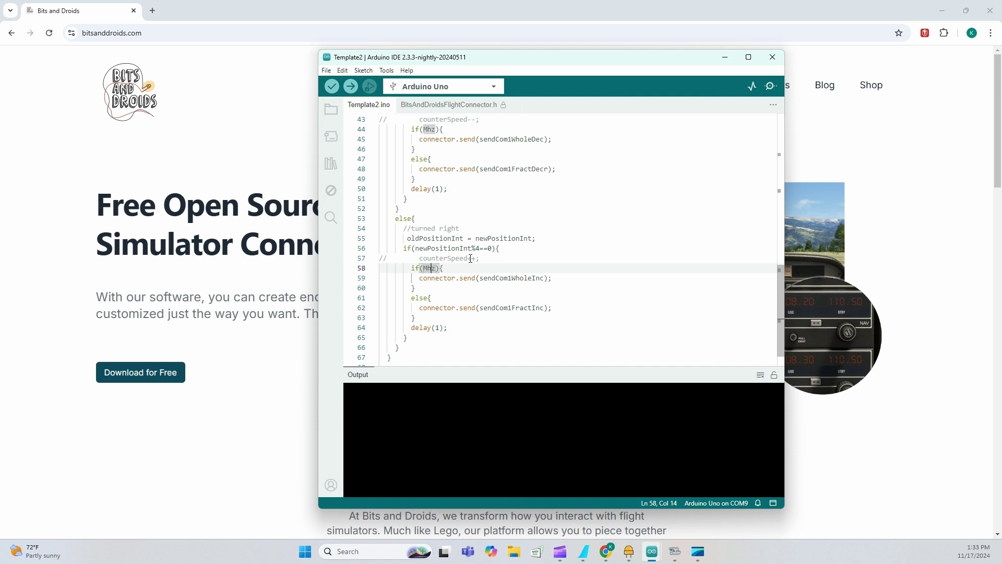
{"action": "scroll", "coordinate": [463, 268], "scroll_direction": "up", "scroll_amount": 5}
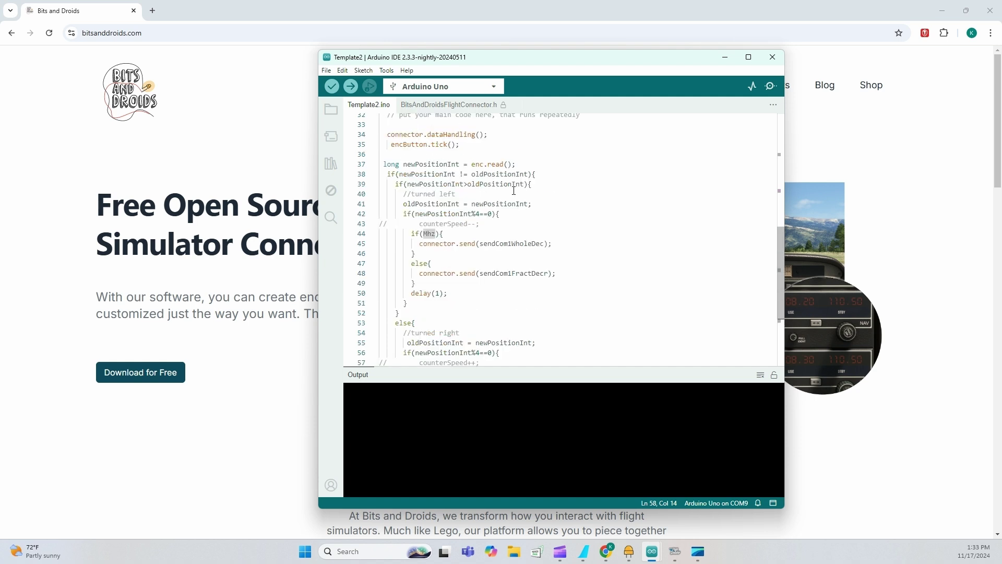
{"action": "scroll", "coordinate": [488, 210], "scroll_direction": "up", "scroll_amount": 4}
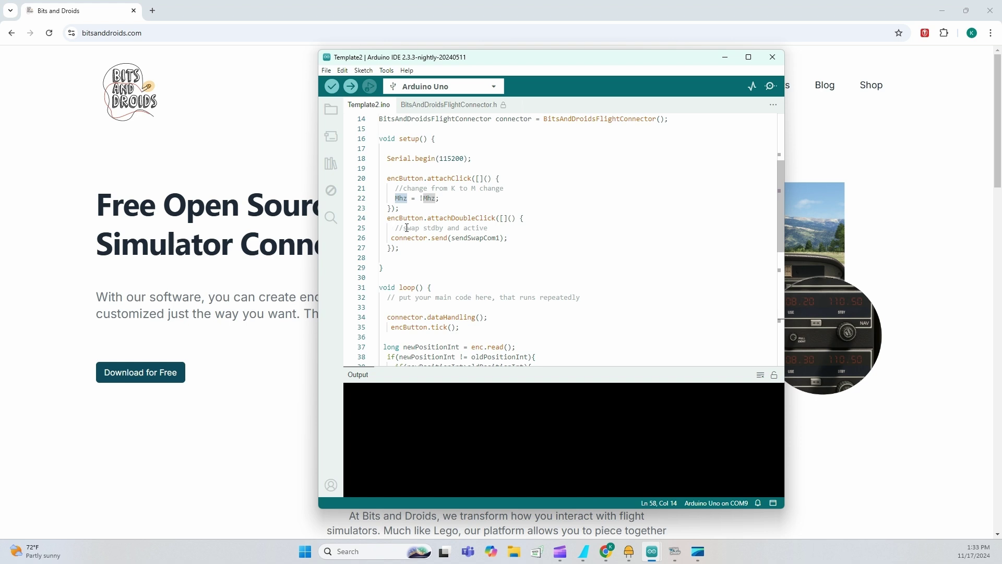
Look up the sendSwapCom1 command from the double-click handler by searching for it in the BitsAndDroidsFlightConnector.h header
{"action": "left_click", "coordinate": [487, 237]}
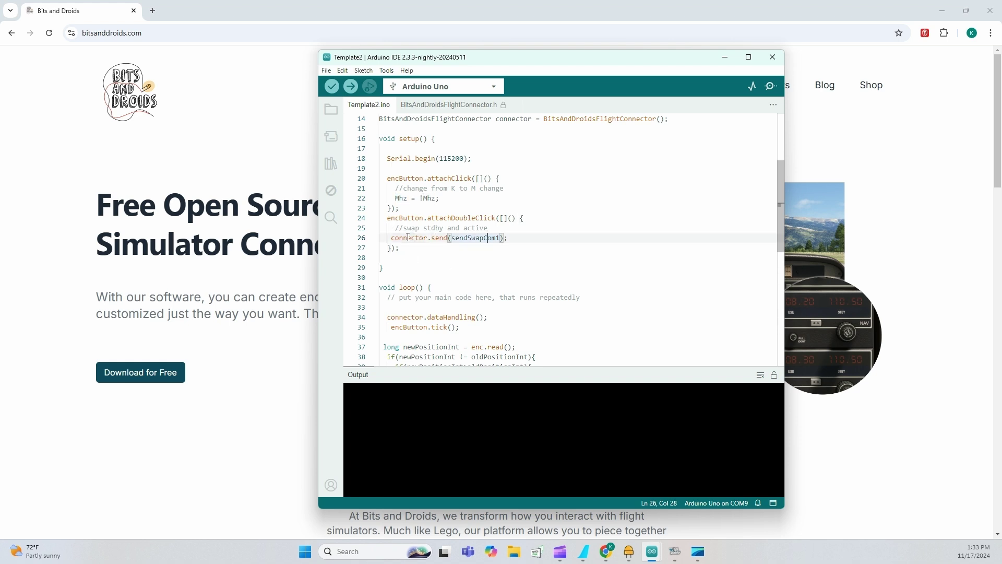
{"action": "left_click", "coordinate": [391, 238]}
{"action": "left_click_drag", "start_coordinate": [391, 238], "coordinate": [450, 238]}
{"action": "double_click", "coordinate": [487, 238]}
{"action": "key", "text": "ctrl+c"}
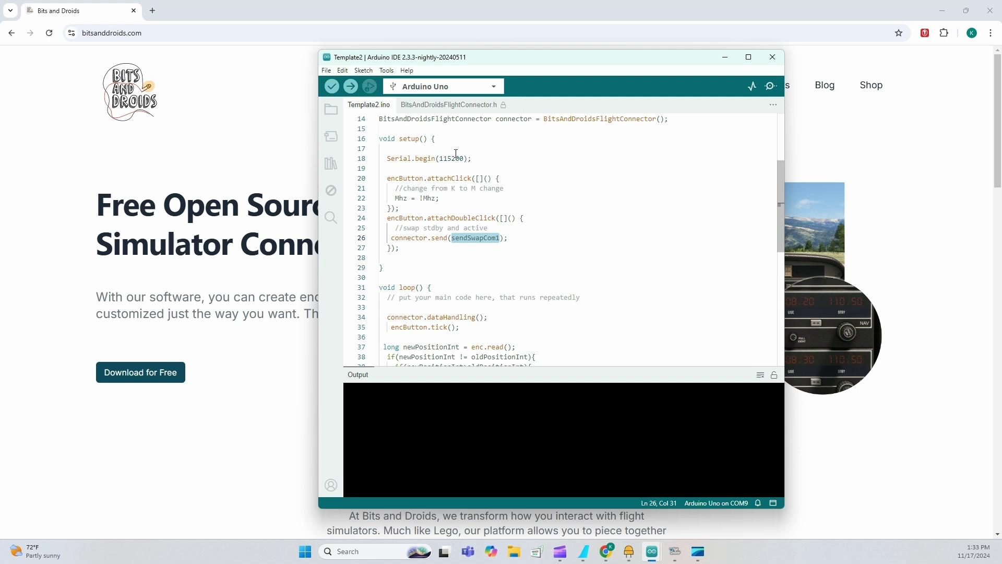
{"action": "left_click", "coordinate": [454, 107]}
{"action": "key", "text": "ctrl+f"}
{"action": "key", "text": "ctrl+v"}
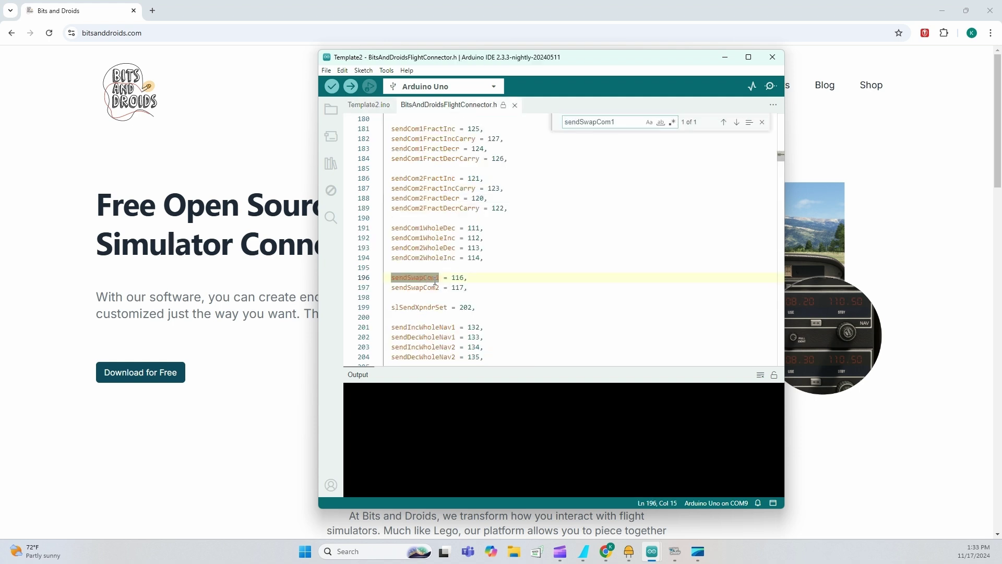
{"action": "left_click", "coordinate": [418, 277]}
{"action": "left_click_drag", "start_coordinate": [400, 279], "coordinate": [434, 281]}
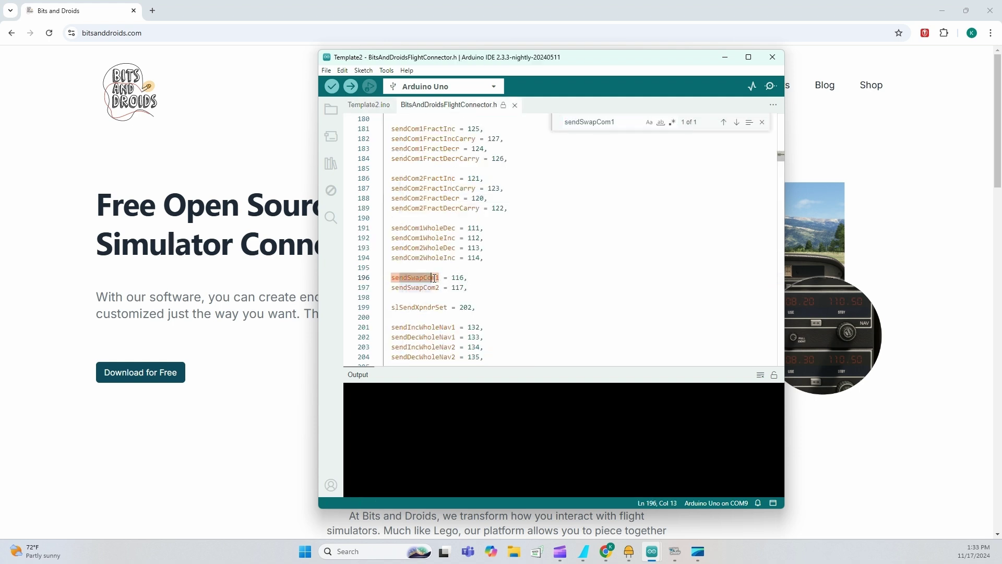
{"action": "left_click", "coordinate": [434, 279]}
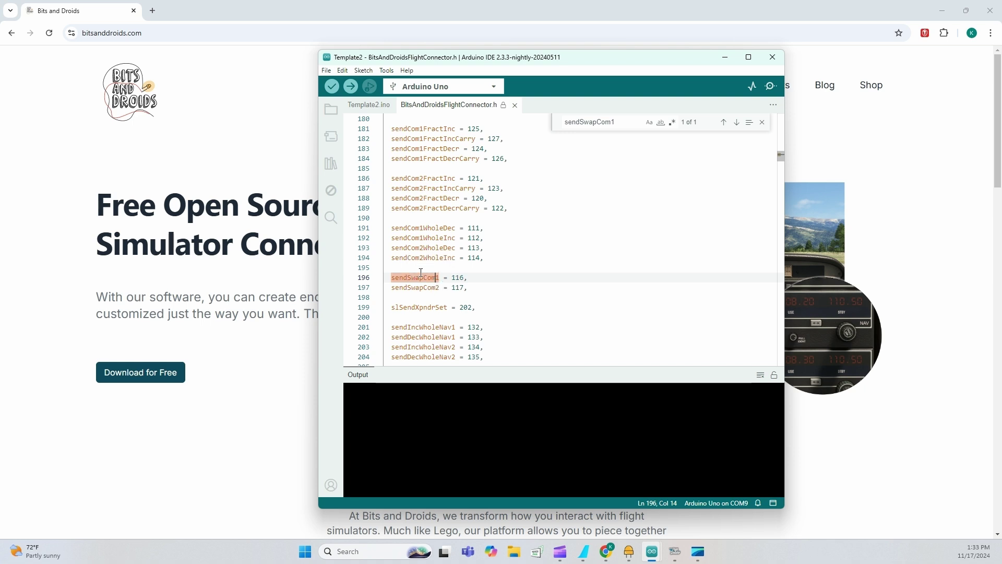
Return to the Template2 sketch and examine the COM1 whole and fractional frequency commands sent when the encoder turns
{"action": "left_click", "coordinate": [365, 104]}
{"action": "scroll", "coordinate": [470, 218], "scroll_direction": "down", "scroll_amount": 8}
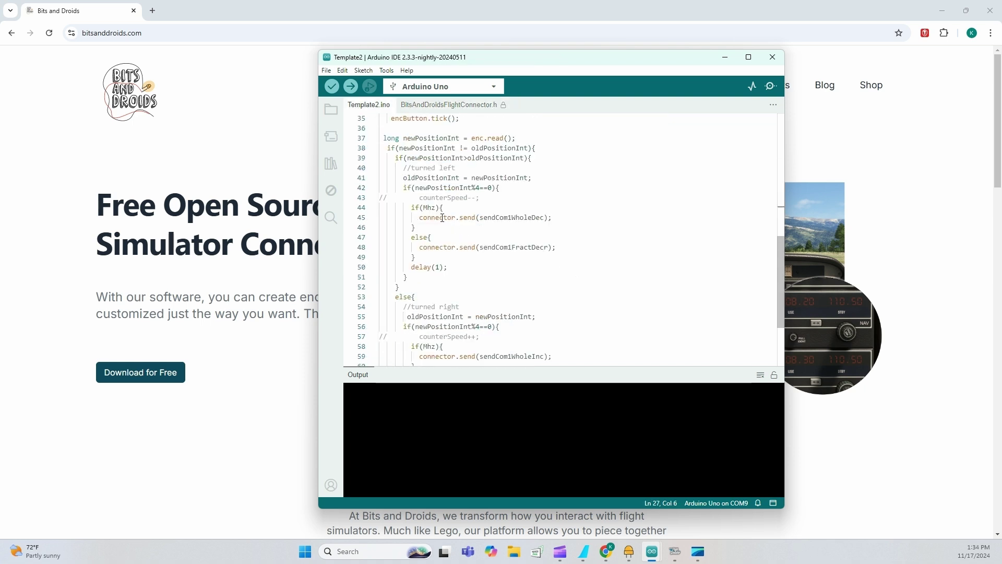
{"action": "left_click", "coordinate": [490, 217]}
{"action": "left_click_drag", "start_coordinate": [484, 218], "coordinate": [532, 218]}
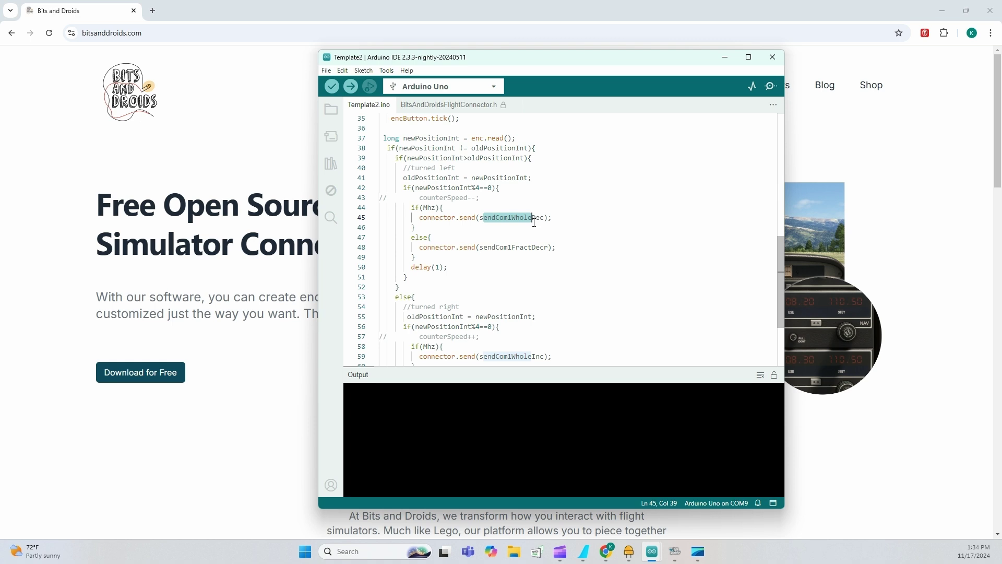
{"action": "left_click", "coordinate": [532, 218]}
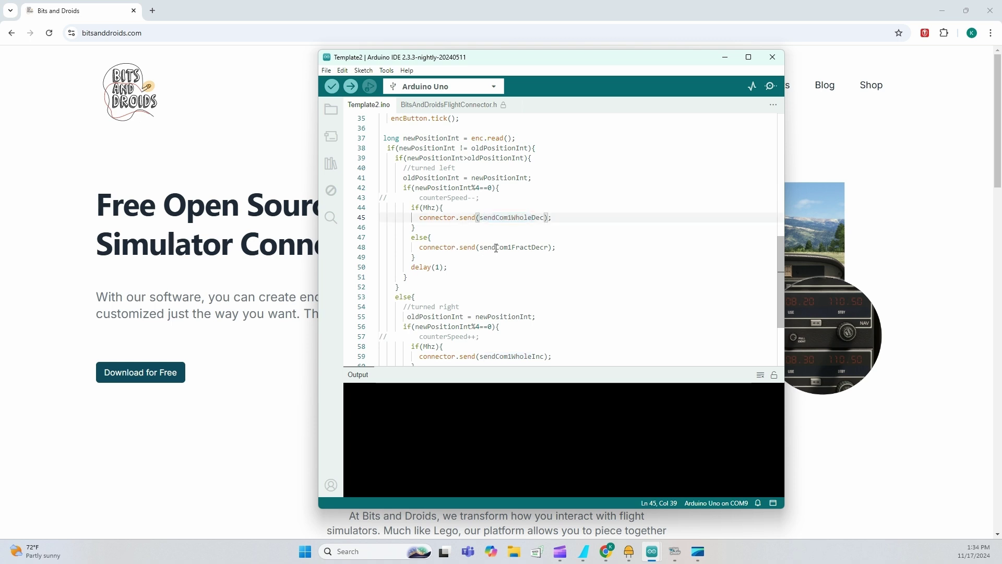
{"action": "left_click_drag", "start_coordinate": [479, 247], "coordinate": [530, 247]}
{"action": "left_click", "coordinate": [483, 237]}
{"action": "scroll", "coordinate": [488, 247], "scroll_direction": "down", "scroll_amount": 3}
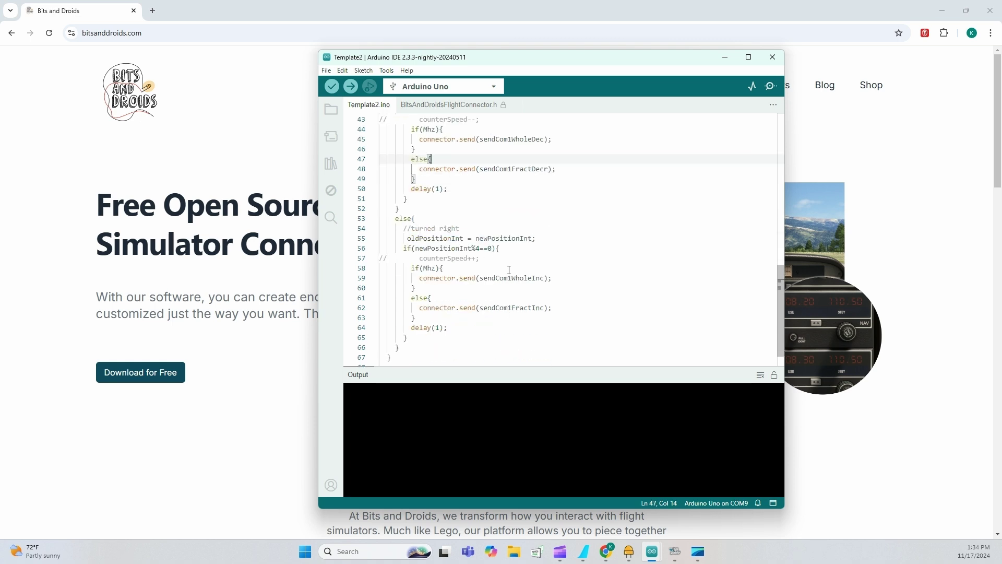
Upload the Template2 sketch to the Arduino Uno and minimize its window
{"action": "scroll", "coordinate": [530, 245], "scroll_direction": "up", "scroll_amount": 6}
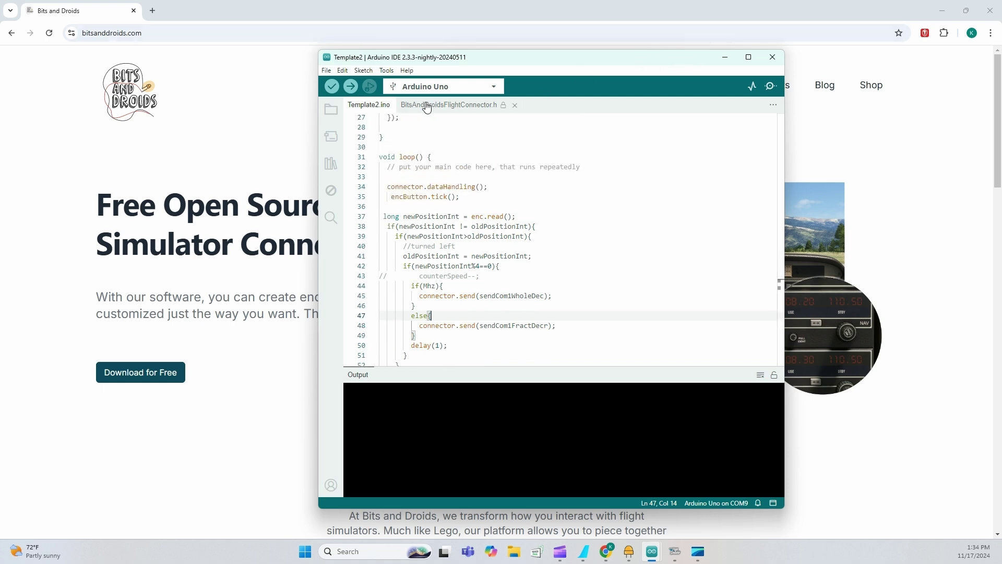
{"action": "left_click", "coordinate": [464, 92]}
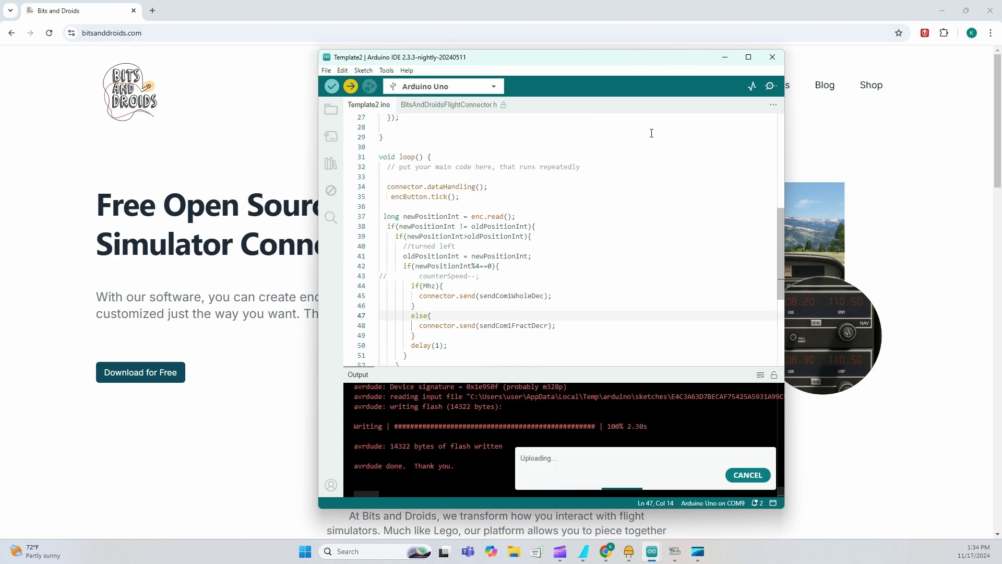
{"action": "left_click", "coordinate": [724, 57]}
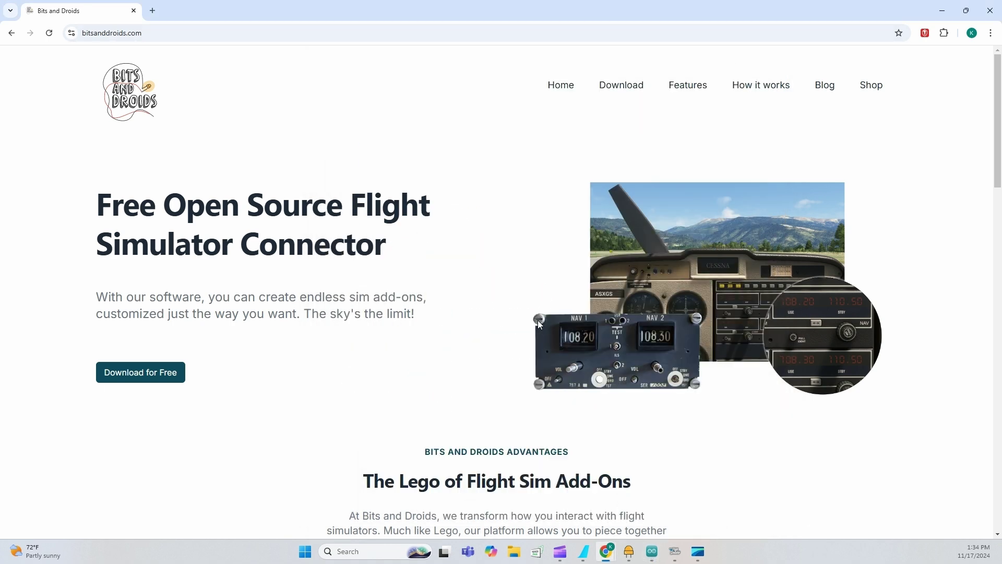
Switch to the Flight Connector, start the connection and open the logs window
{"action": "left_click", "coordinate": [629, 551]}
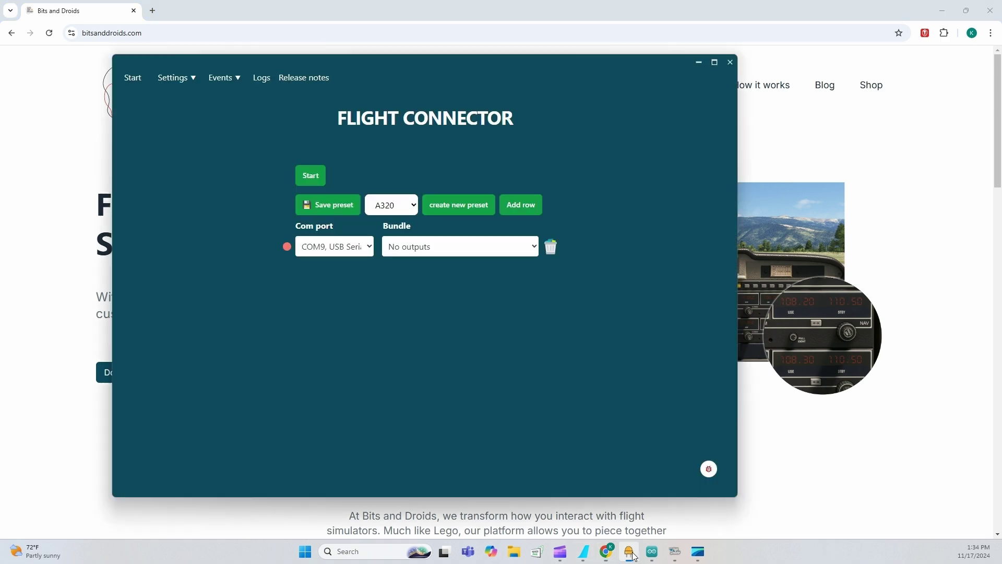
{"action": "left_click", "coordinate": [315, 180]}
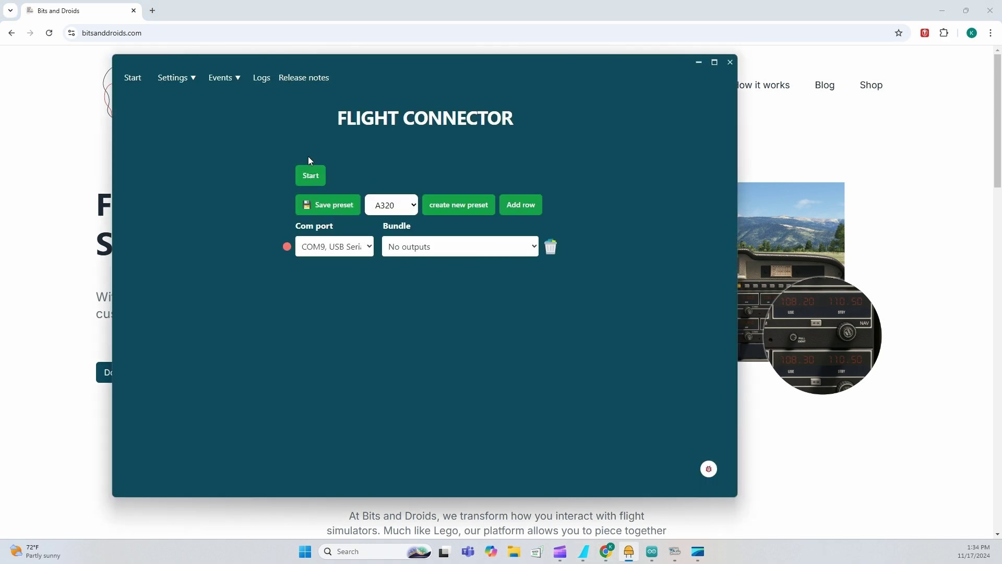
{"action": "left_click", "coordinate": [262, 77]}
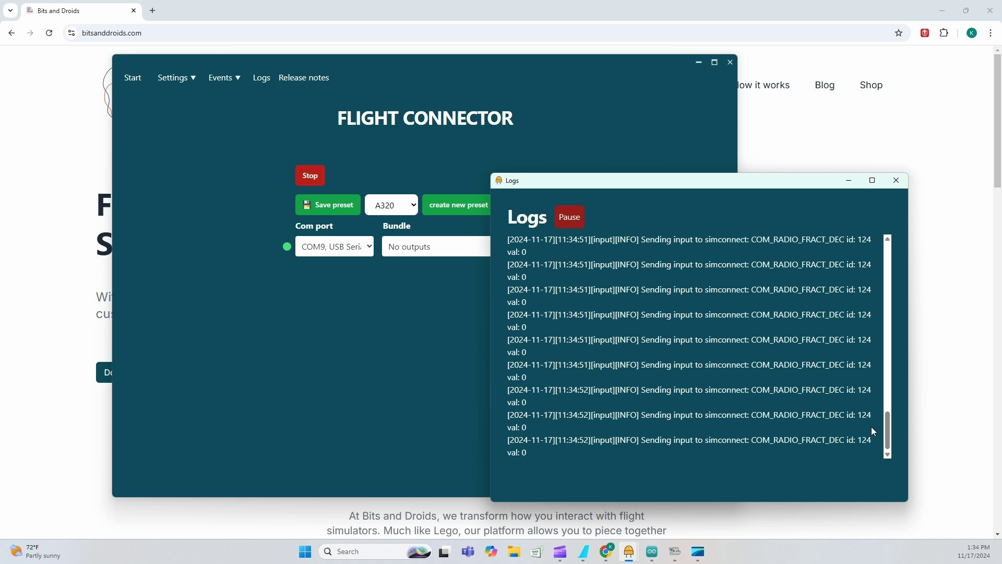
Reposition the logs window and bring up Microsoft Flight Simulator to check the COM1 radio against the logged events, and move the simulator aside
{"action": "left_click_drag", "start_coordinate": [746, 185], "coordinate": [257, 227]}
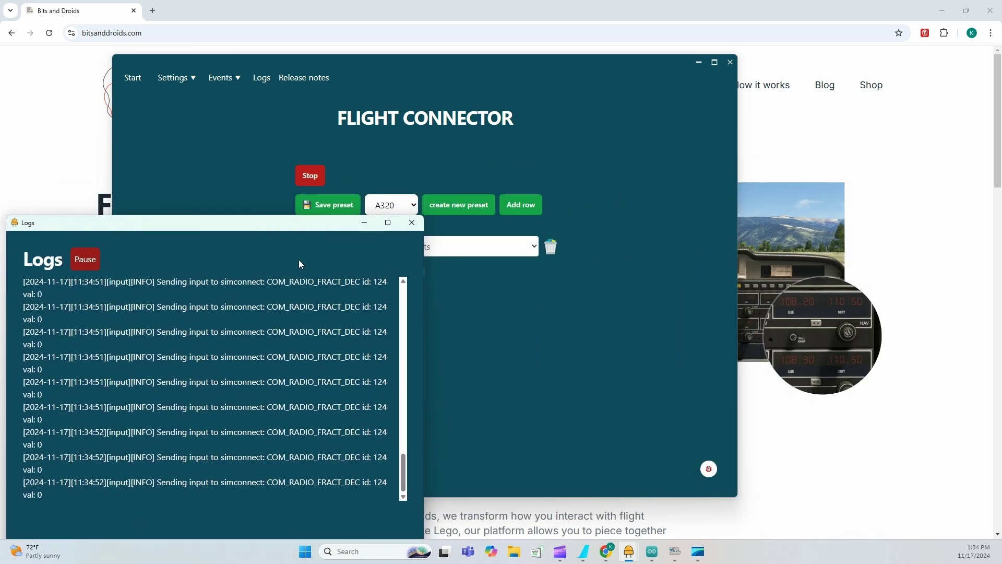
{"action": "key", "text": "alt+Tab"}
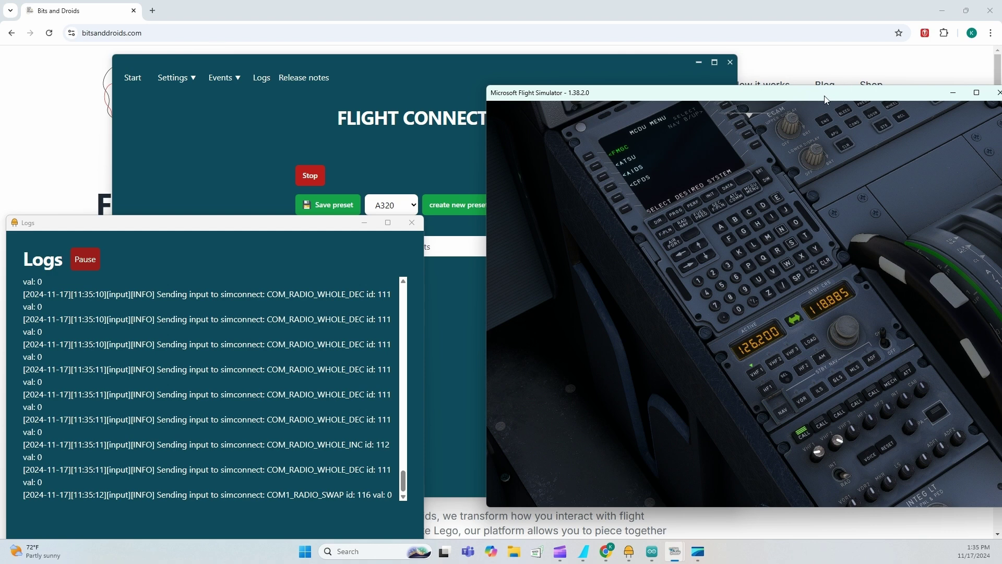
{"action": "left_click_drag", "start_coordinate": [812, 95], "coordinate": [1001, 111]}
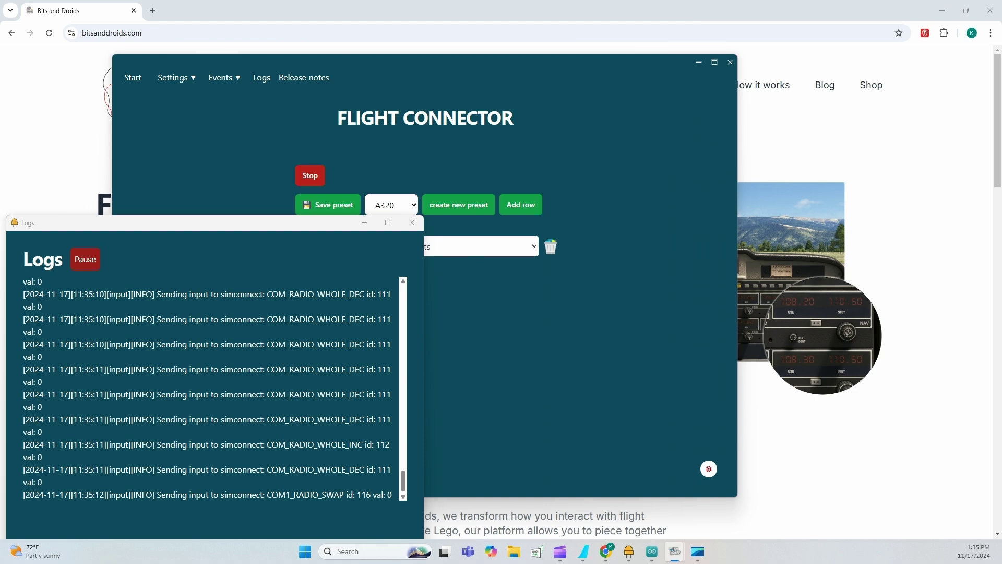
Pause and close the logs, and stop the Flight Connector connection
{"action": "left_click", "coordinate": [85, 260]}
{"action": "left_click", "coordinate": [412, 222]}
{"action": "left_click", "coordinate": [312, 177]}
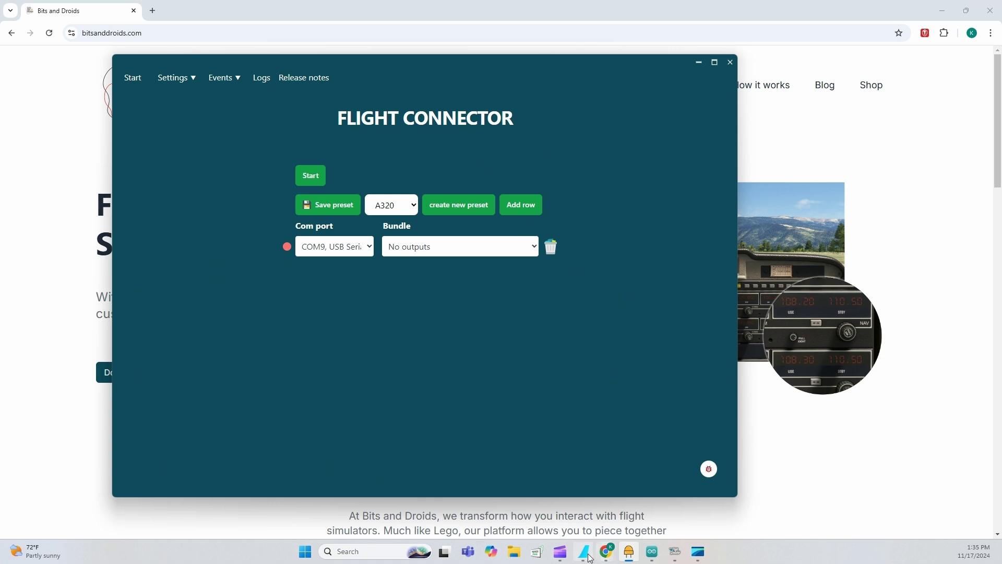
Switch to the Template3 sketch in the Arduino IDE and examine the LCD initialization and Active/Stdby print lines in setup
{"action": "mouse_move", "coordinate": [658, 555]}
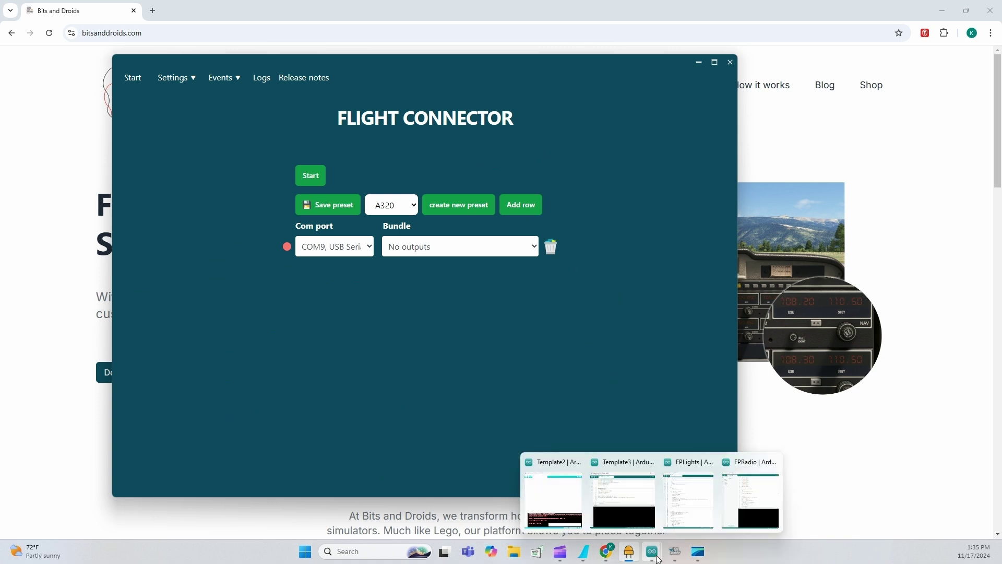
{"action": "left_click", "coordinate": [618, 511]}
{"action": "scroll", "coordinate": [513, 199], "scroll_direction": "down", "scroll_amount": 1}
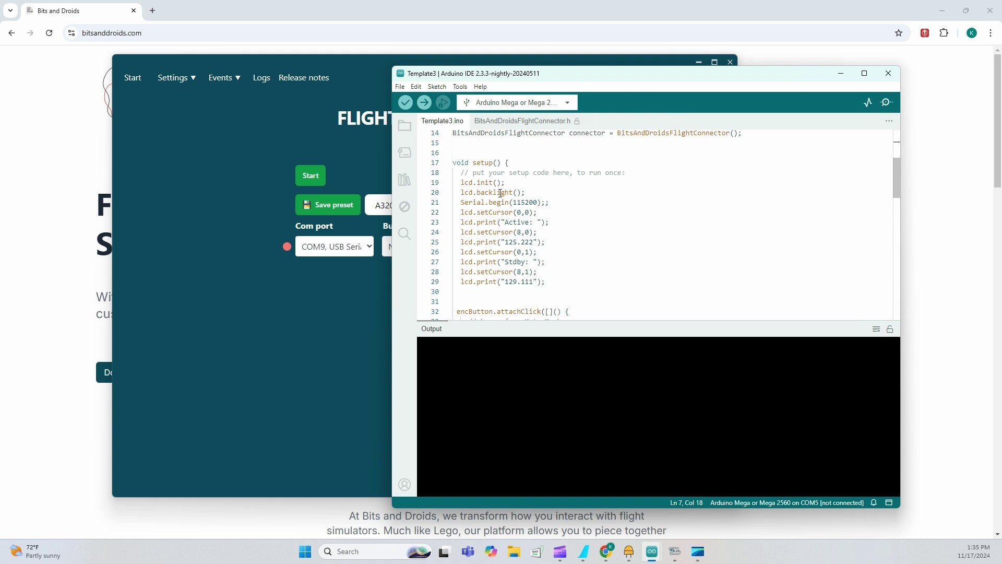
{"action": "left_click", "coordinate": [467, 182]}
{"action": "left_click", "coordinate": [631, 271]}
{"action": "scroll", "coordinate": [626, 264], "scroll_direction": "down", "scroll_amount": 2}
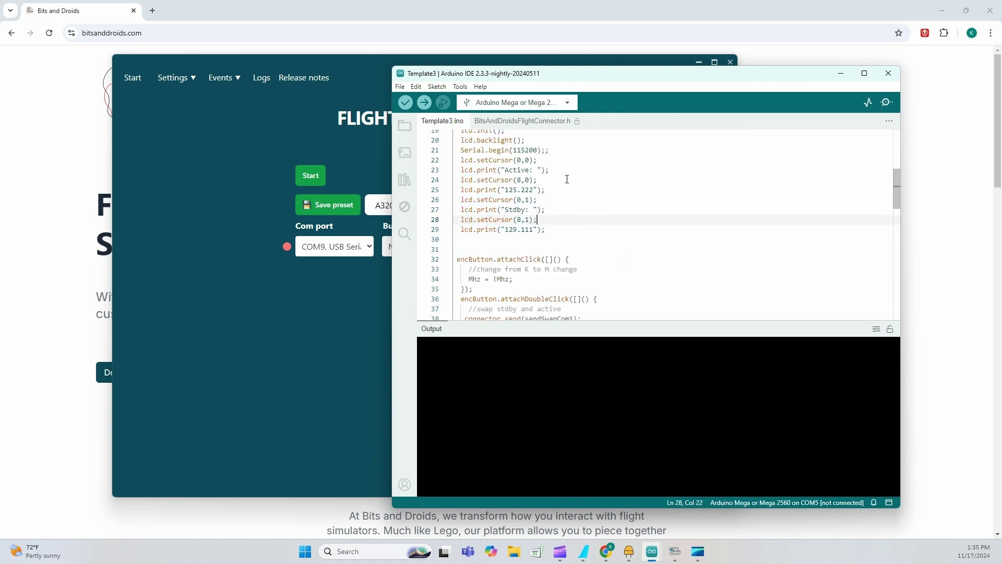
Examine Template3's COM1 swap handler and the loop code that prints the active and standby COM1 frequencies on the LCD
{"action": "scroll", "coordinate": [569, 180], "scroll_direction": "down", "scroll_amount": 3}
{"action": "scroll", "coordinate": [566, 187], "scroll_direction": "down", "scroll_amount": 3}
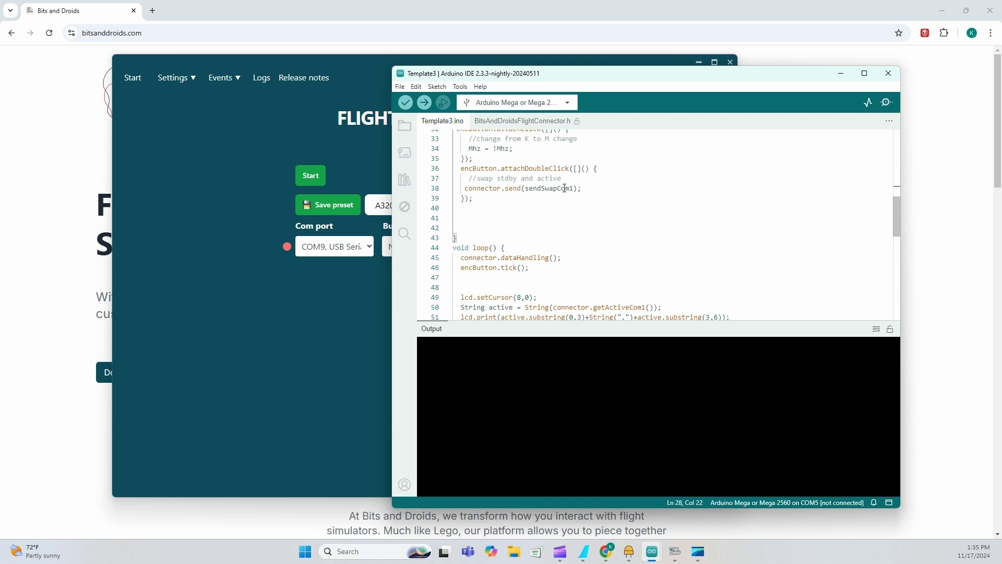
{"action": "left_click_drag", "start_coordinate": [515, 162], "coordinate": [617, 162]}
{"action": "scroll", "coordinate": [610, 159], "scroll_direction": "down", "scroll_amount": 2}
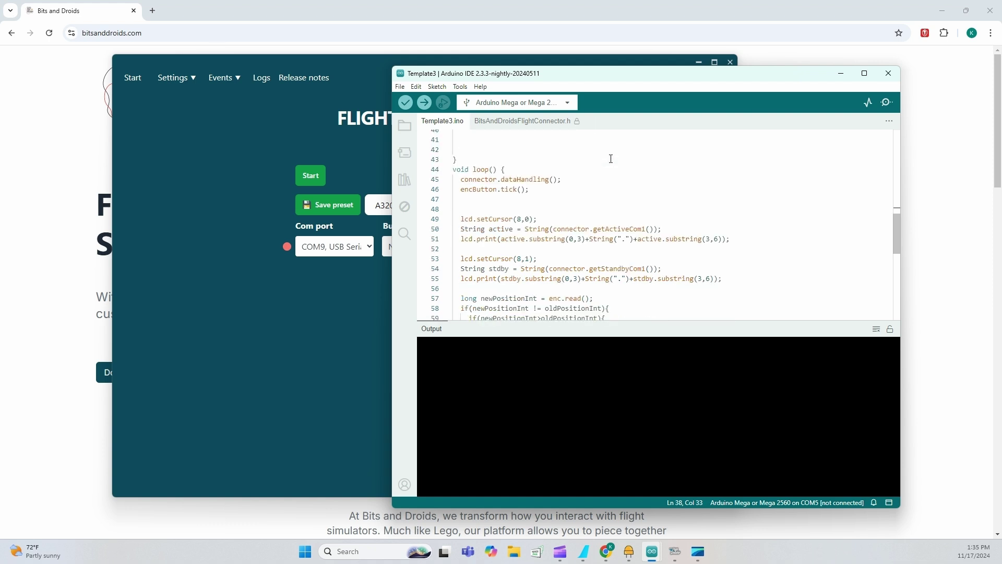
{"action": "scroll", "coordinate": [600, 177], "scroll_direction": "down", "scroll_amount": 1}
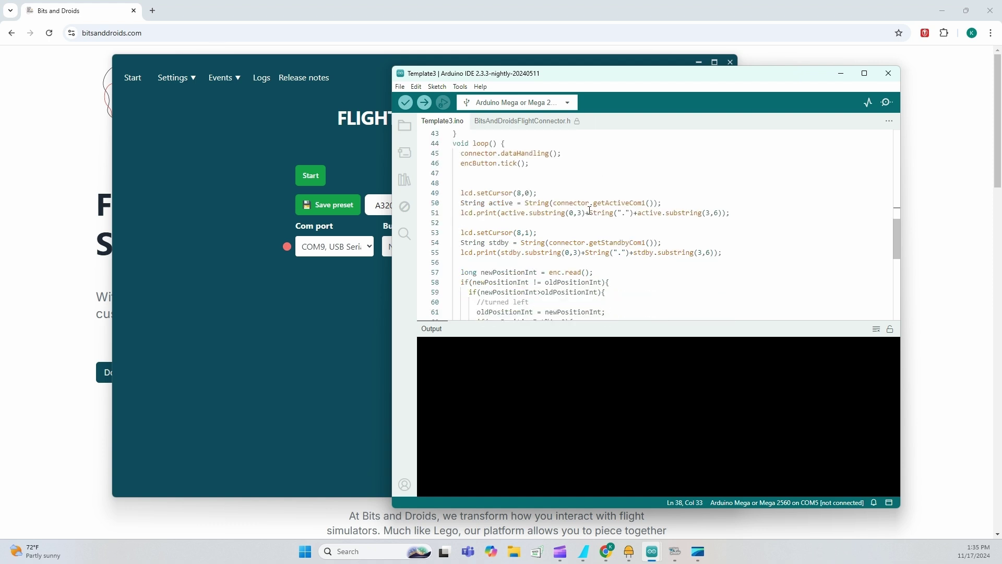
Look up getActiveCom1 in BitsAndDroidsFlightConnector.h, examine its definition, and return to the Template3 sketch
{"action": "left_click_drag", "start_coordinate": [593, 203], "coordinate": [646, 204]}
{"action": "double_click", "coordinate": [630, 205]}
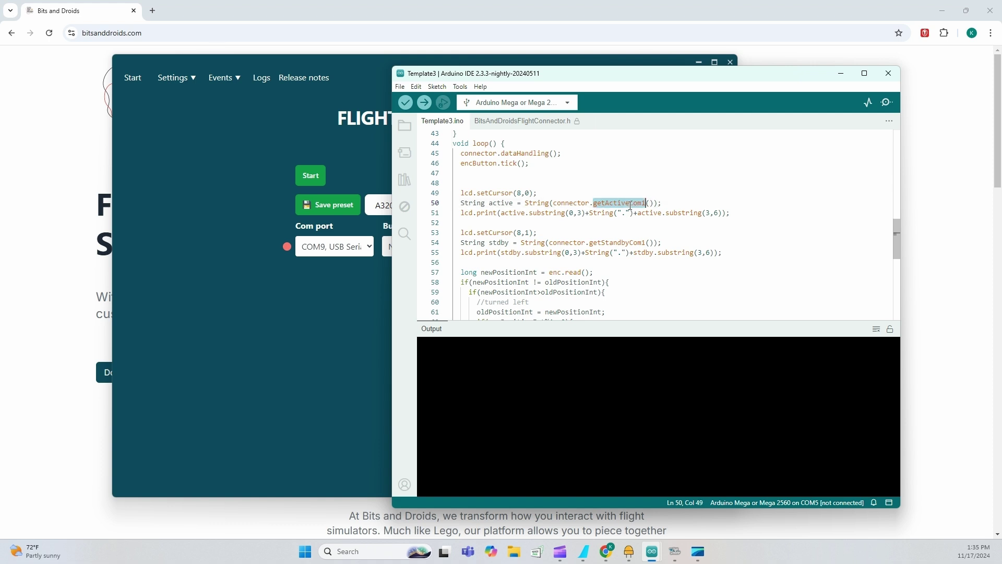
{"action": "left_click", "coordinate": [523, 124]}
{"action": "key", "text": "ctrl+f"}
{"action": "type", "text": "getActiveCom1"}
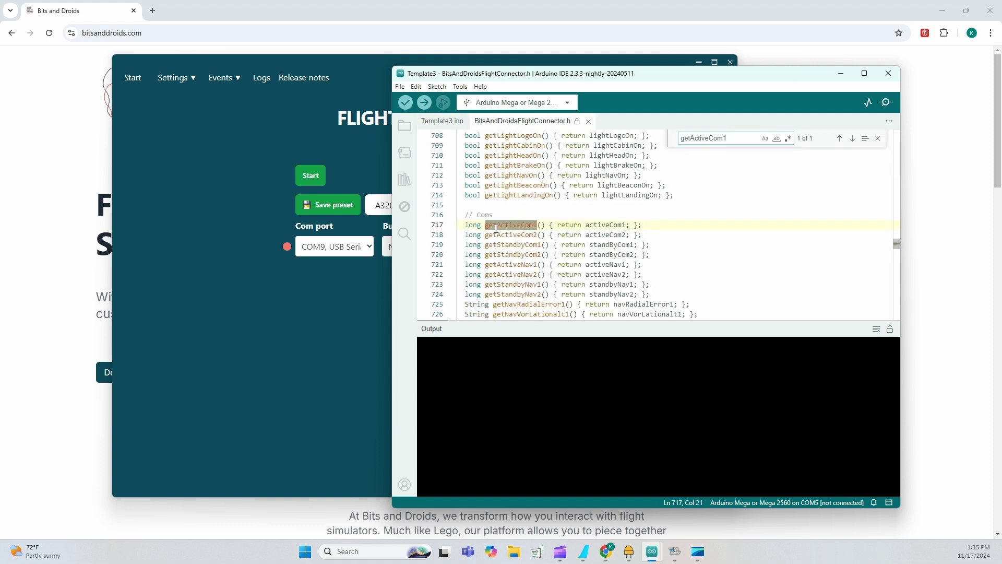
{"action": "left_click_drag", "start_coordinate": [490, 227], "coordinate": [580, 224]}
{"action": "left_click", "coordinate": [530, 225]}
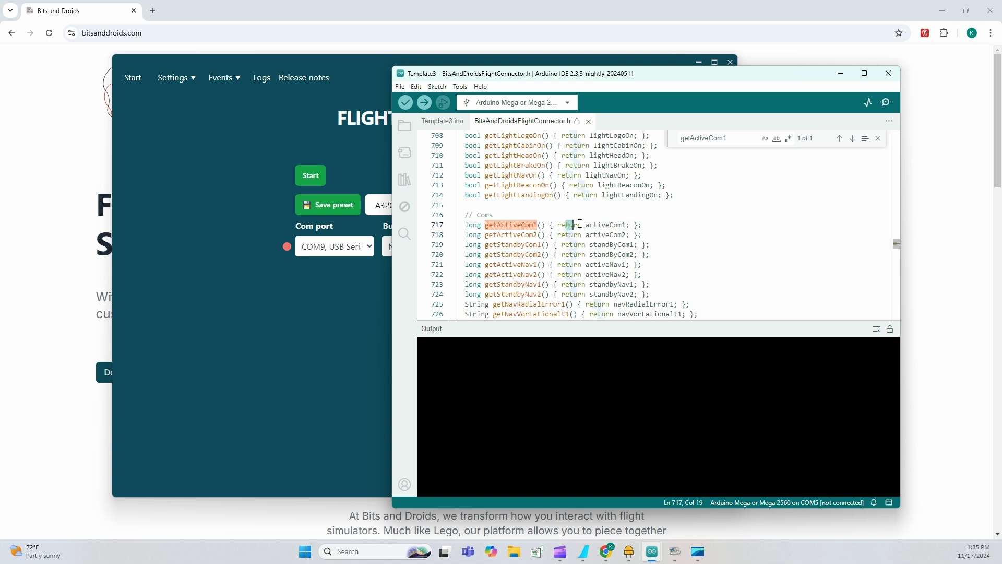
{"action": "left_click", "coordinate": [580, 224]}
{"action": "key", "text": "ctrl+Tab"}
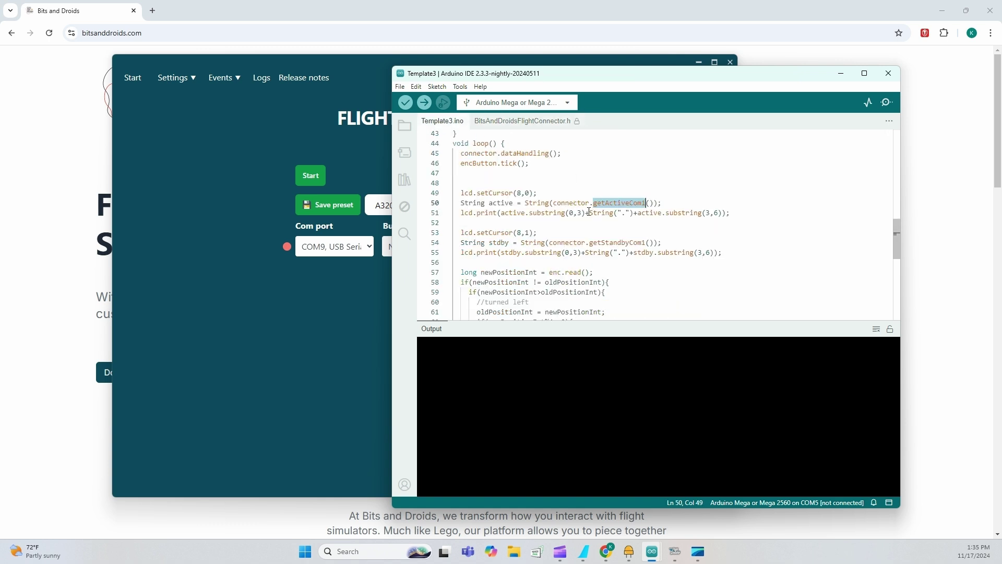
Examine the getStandbyCom1 call and the whole block of loop code that prints both COM1 frequencies on the LCD
{"action": "left_click", "coordinate": [656, 243]}
{"action": "double_click", "coordinate": [621, 242]}
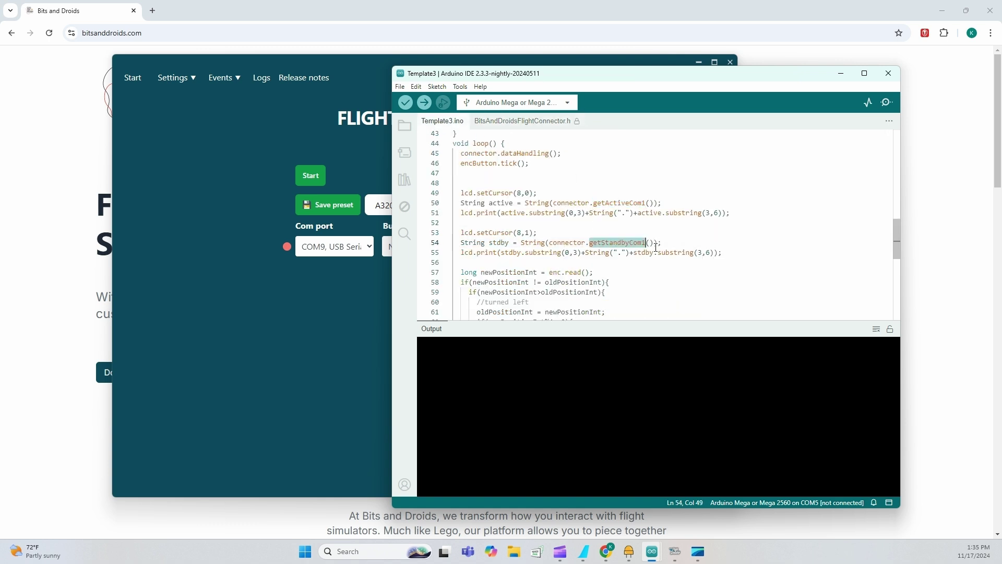
{"action": "left_click", "coordinate": [686, 243]}
{"action": "left_click_drag", "start_coordinate": [753, 255], "coordinate": [424, 193]}
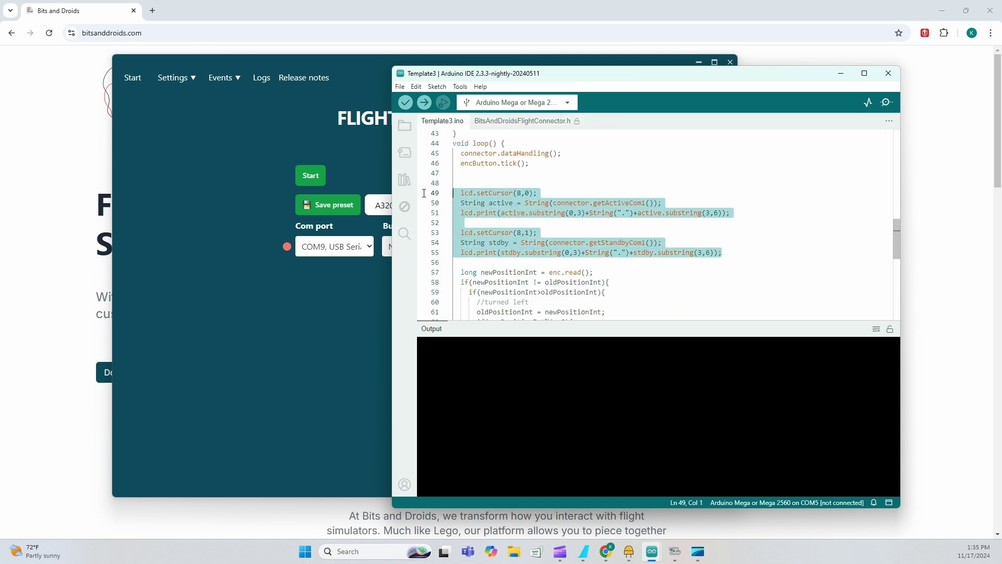
{"action": "left_click", "coordinate": [579, 223]}
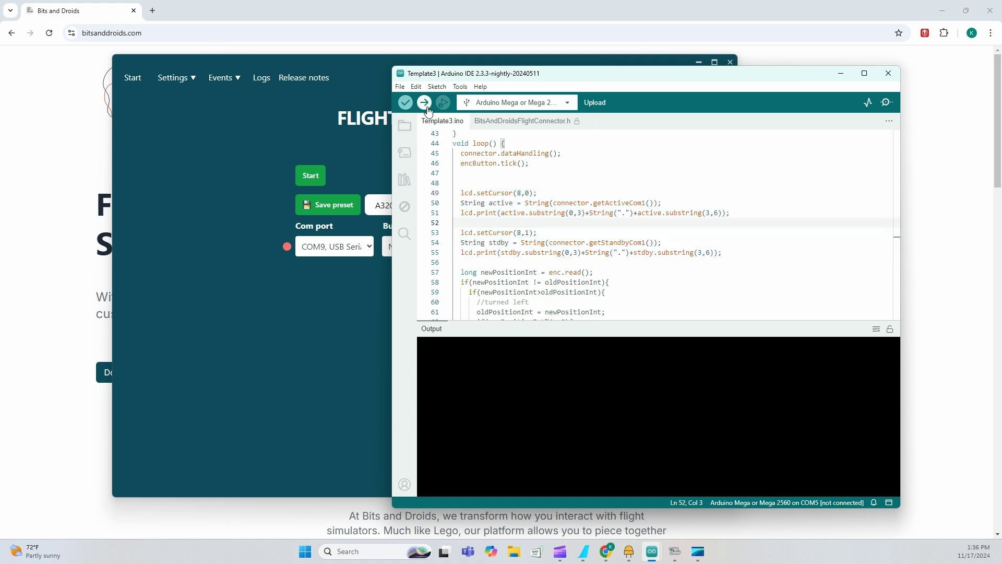
Select Arduino Uno as the target board, upload the Template3 sketch, and minimize the Arduino IDE
{"action": "left_click", "coordinate": [482, 102]}
{"action": "left_click", "coordinate": [472, 142]}
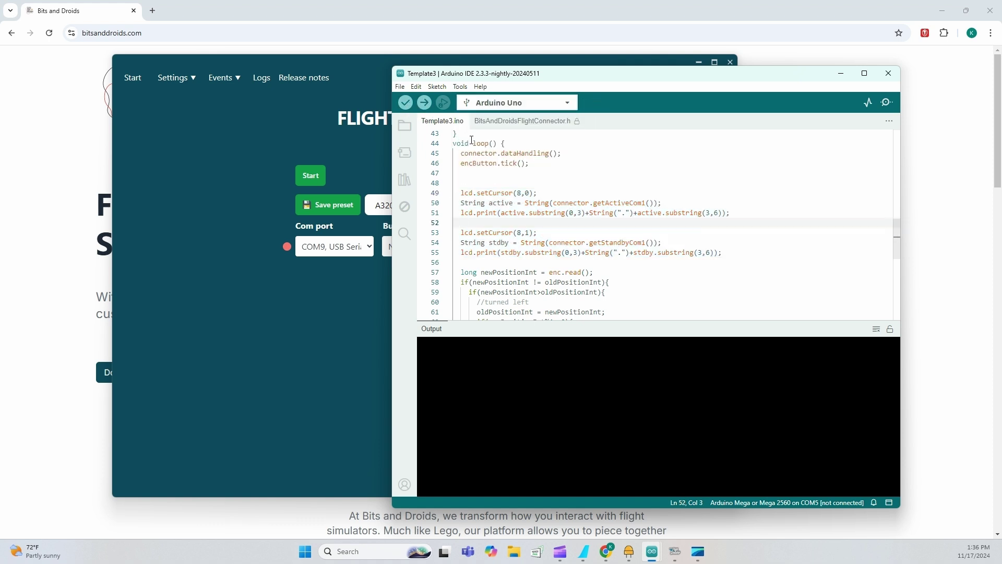
{"action": "left_click", "coordinate": [424, 103]}
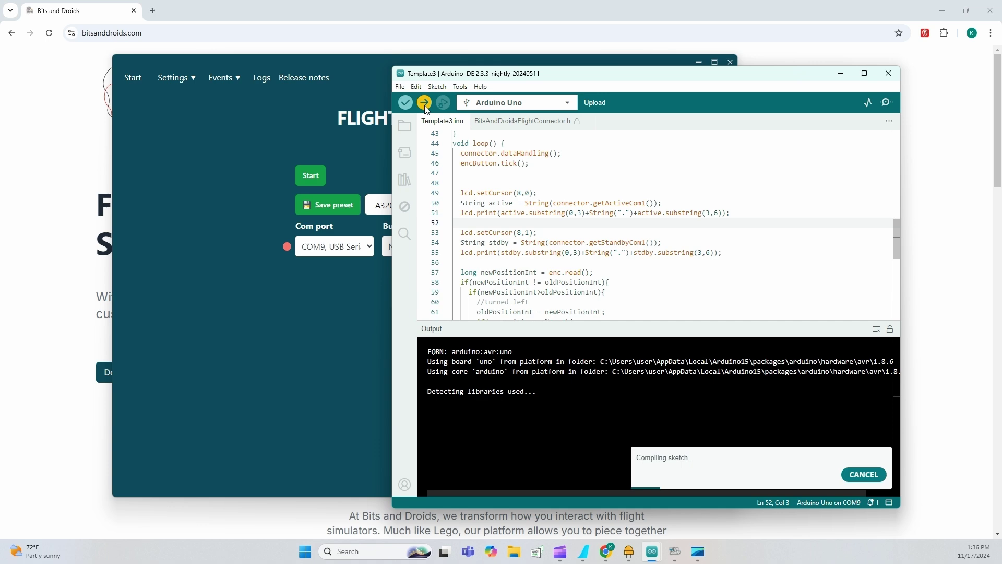
{"action": "left_click", "coordinate": [843, 73]}
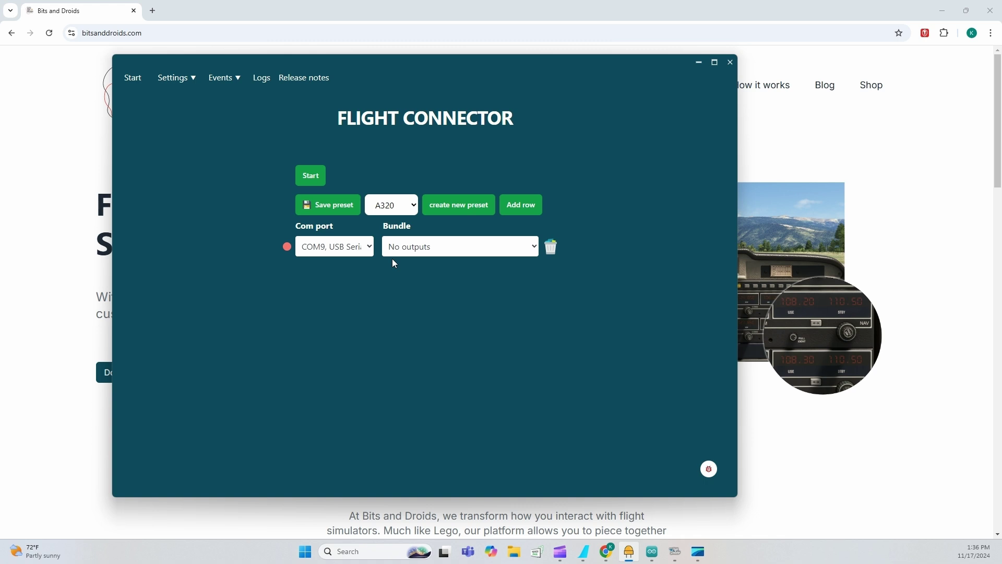
Create a new output bundle named radionav in the Flight Connector's bundle settings
{"action": "left_click", "coordinate": [219, 78]}
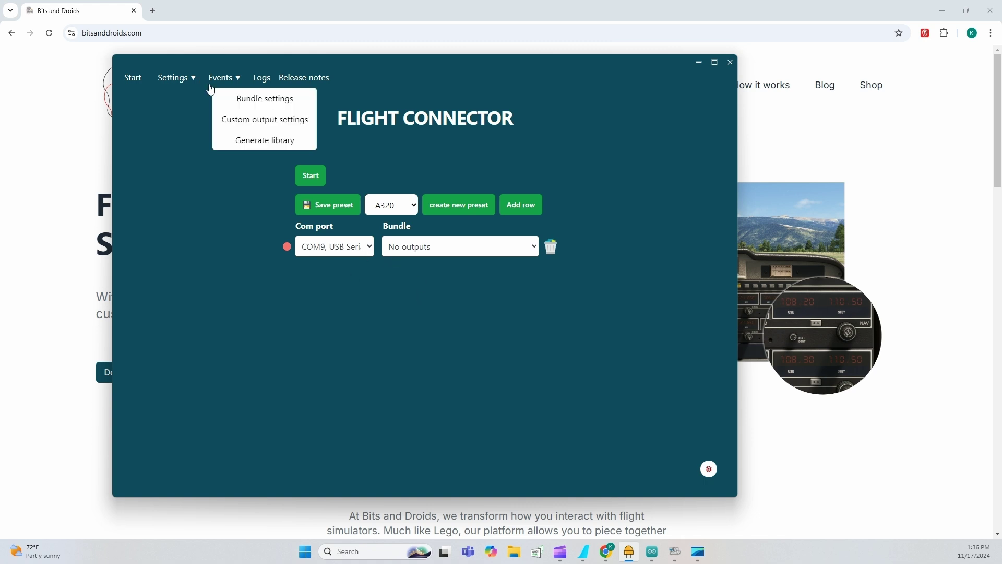
{"action": "left_click", "coordinate": [239, 99]}
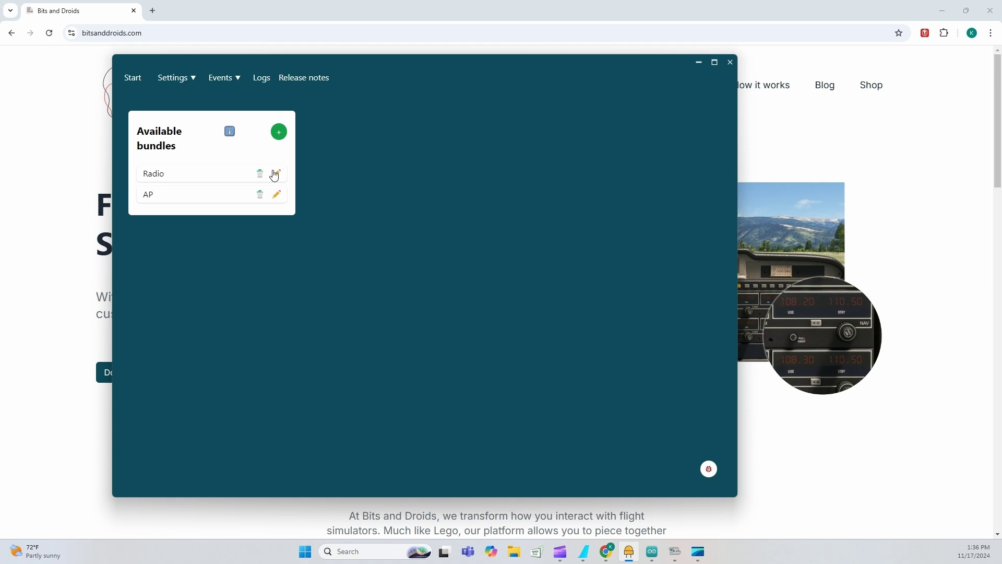
{"action": "left_click", "coordinate": [281, 130]}
{"action": "left_click", "coordinate": [390, 250]}
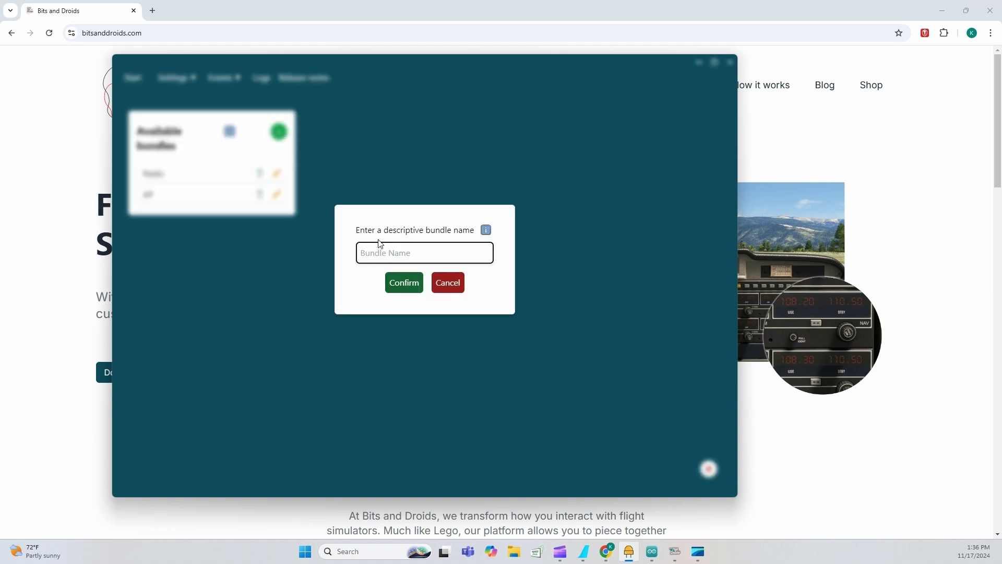
{"action": "type", "text": "radionav"}
{"action": "key", "text": "Return"}
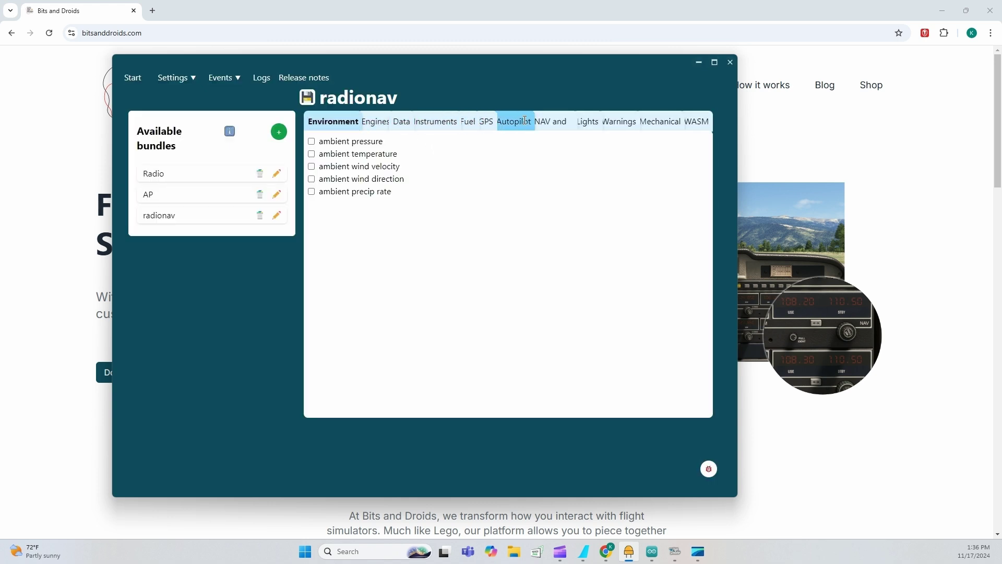
Add COM active frequency 1 and 2 and COM standby frequency 1 and 2 to the radionav bundle and save it
{"action": "left_click", "coordinate": [550, 121]}
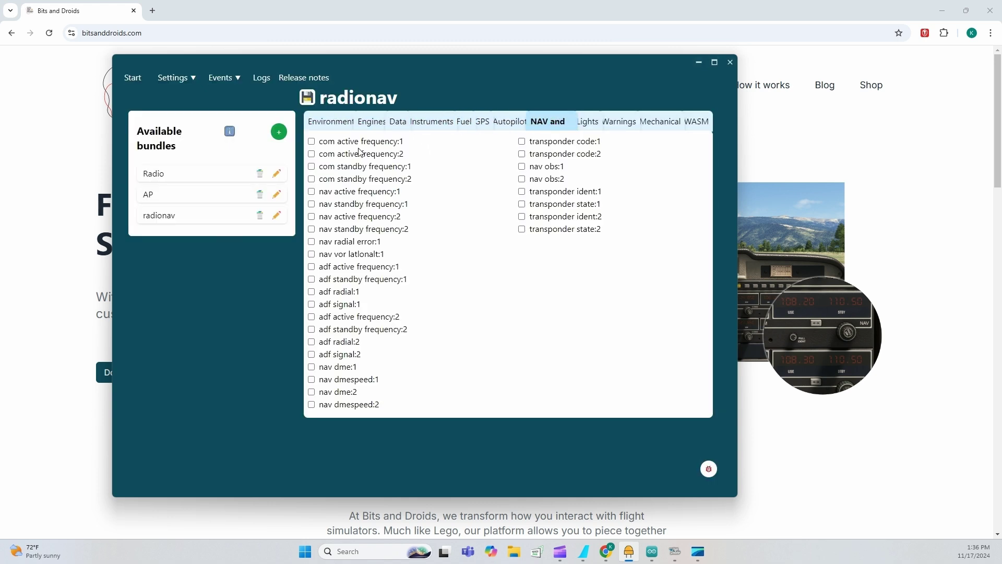
{"action": "left_click", "coordinate": [312, 141]}
{"action": "left_click", "coordinate": [312, 154]}
{"action": "left_click", "coordinate": [311, 166]}
{"action": "left_click", "coordinate": [312, 178]}
{"action": "left_click", "coordinate": [308, 97]}
{"action": "left_click", "coordinate": [216, 79]}
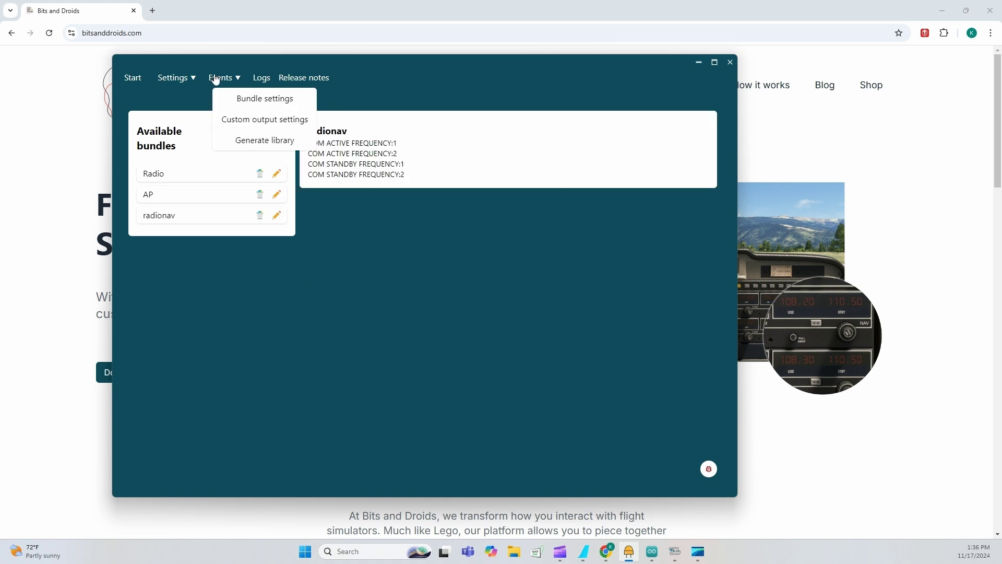
Assign the radionav bundle to the COM9 port on the start page and start the connection
{"action": "left_click", "coordinate": [137, 82]}
{"action": "left_click", "coordinate": [414, 252]}
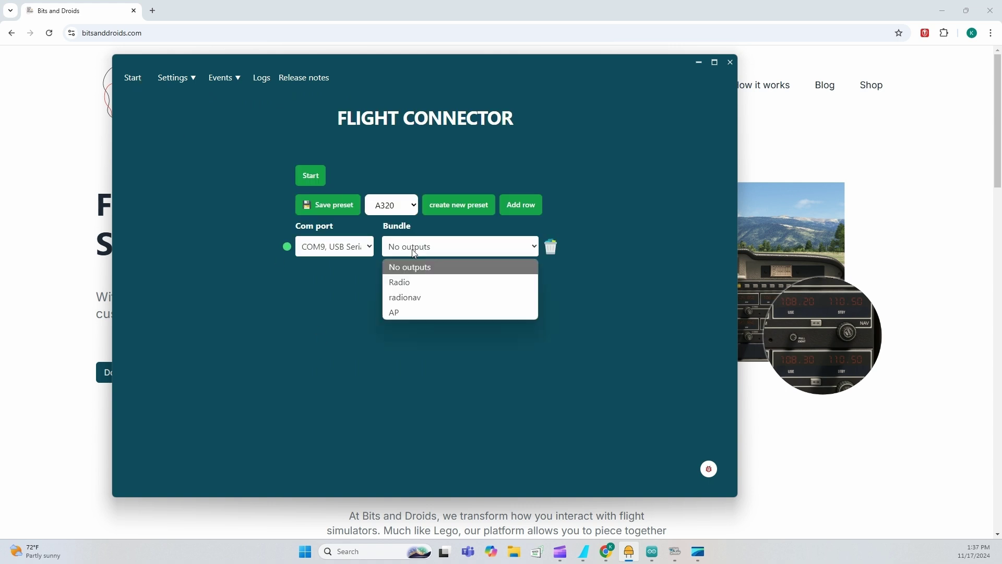
{"action": "left_click", "coordinate": [431, 299]}
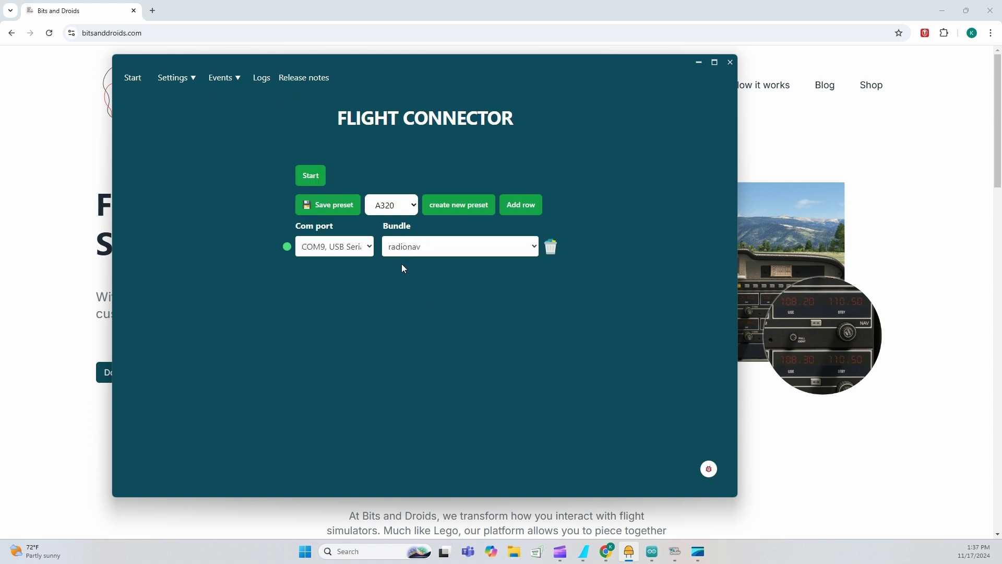
{"action": "left_click", "coordinate": [316, 182]}
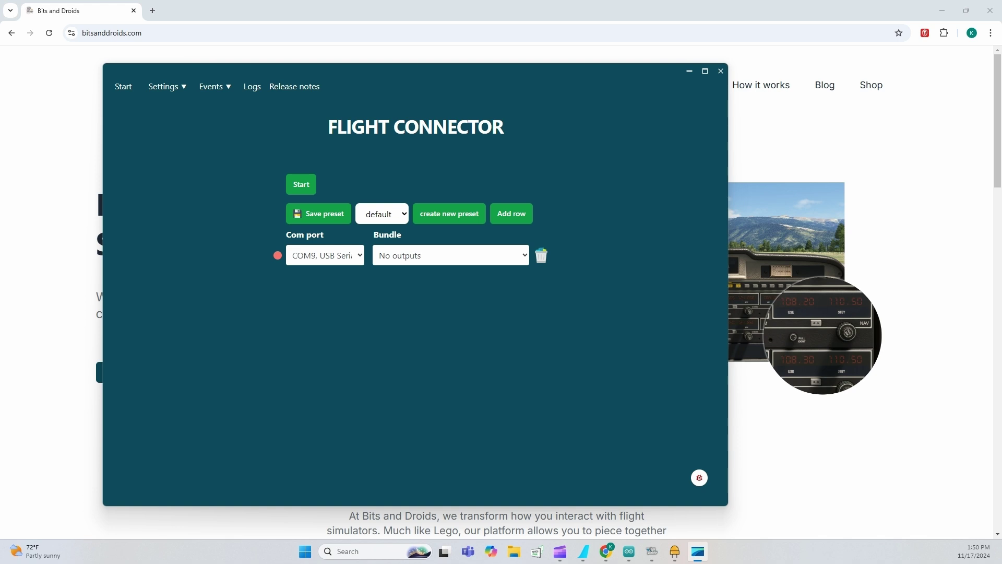
Bring up the FPLights sketch in the Arduino IDE and examine the strobe code's connector.send calls for 8003, 8002 and 8001
{"action": "left_click_drag", "start_coordinate": [1001, 13], "coordinate": [664, 39]}
{"action": "double_click", "coordinate": [637, 257]}
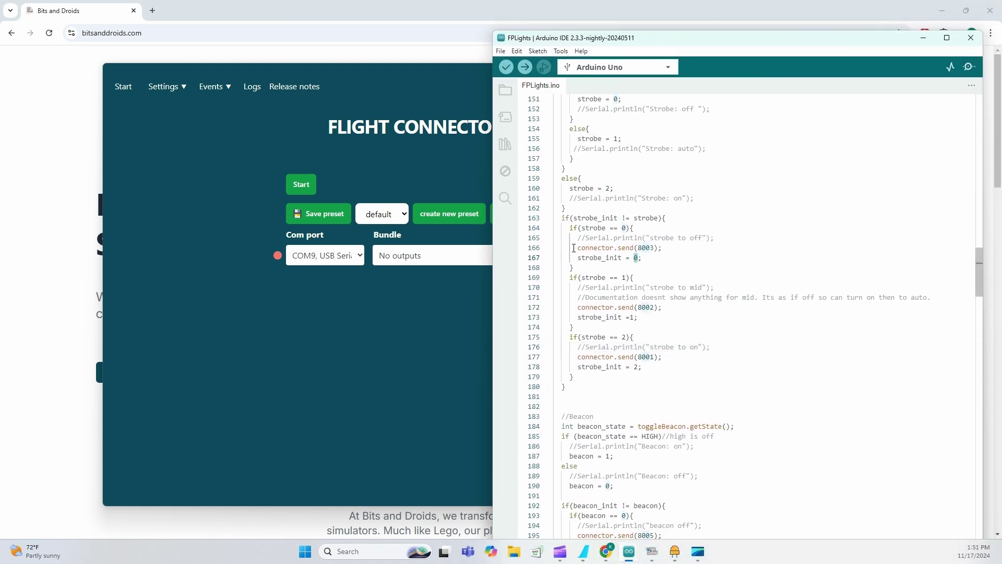
{"action": "left_click_drag", "start_coordinate": [574, 248], "coordinate": [677, 248]}
{"action": "left_click", "coordinate": [677, 248]}
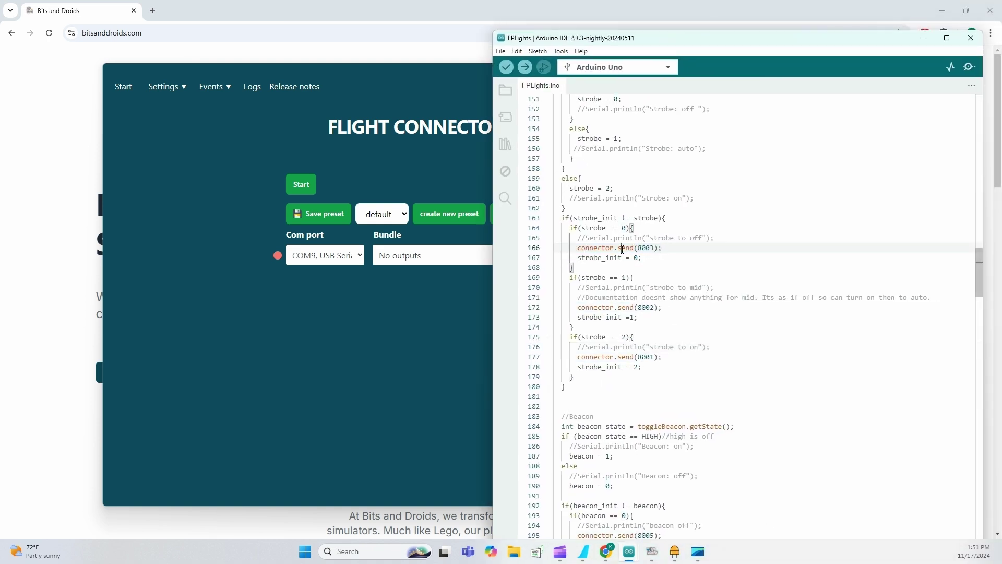
{"action": "left_click", "coordinate": [647, 307]}
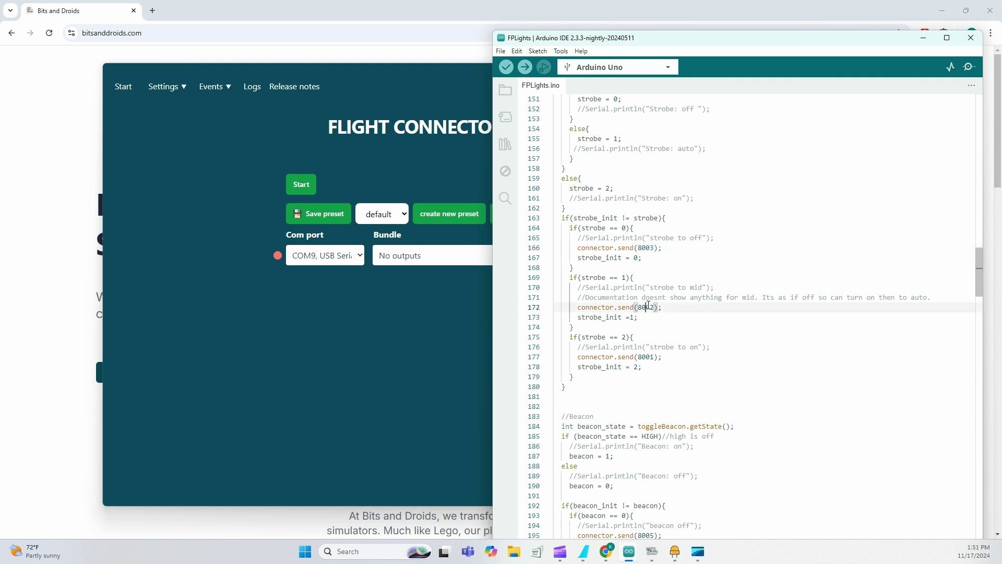
{"action": "left_click", "coordinate": [647, 357]}
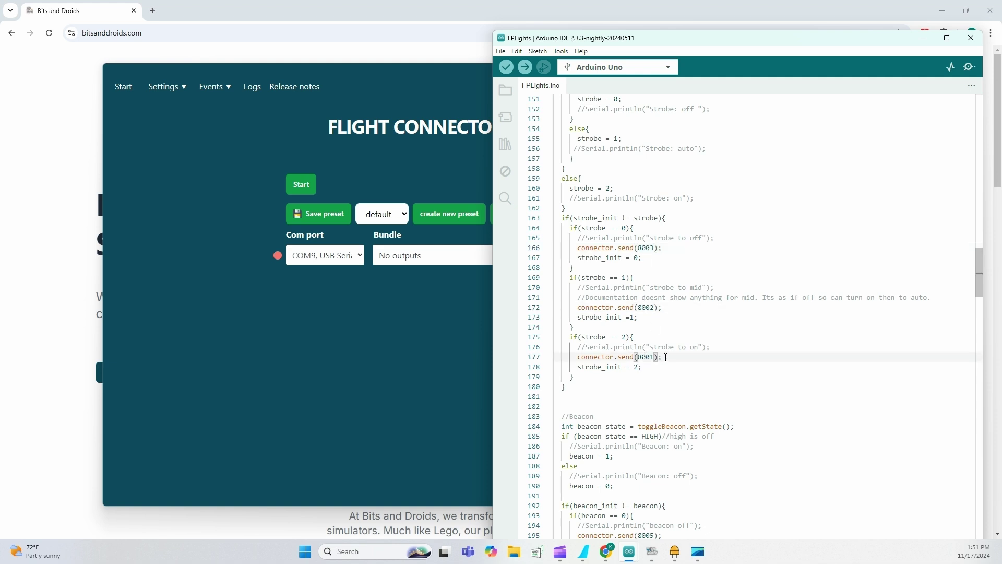
Examine the if conditions that check the strobe switch for values 2, 1 and 0
{"action": "left_click_drag", "start_coordinate": [583, 336], "coordinate": [637, 337]}
{"action": "left_click", "coordinate": [663, 345]}
{"action": "left_click", "coordinate": [637, 337]}
{"action": "left_click_drag", "start_coordinate": [594, 278], "coordinate": [713, 278]}
{"action": "left_click", "coordinate": [713, 278]}
{"action": "left_click_drag", "start_coordinate": [594, 228], "coordinate": [681, 229]}
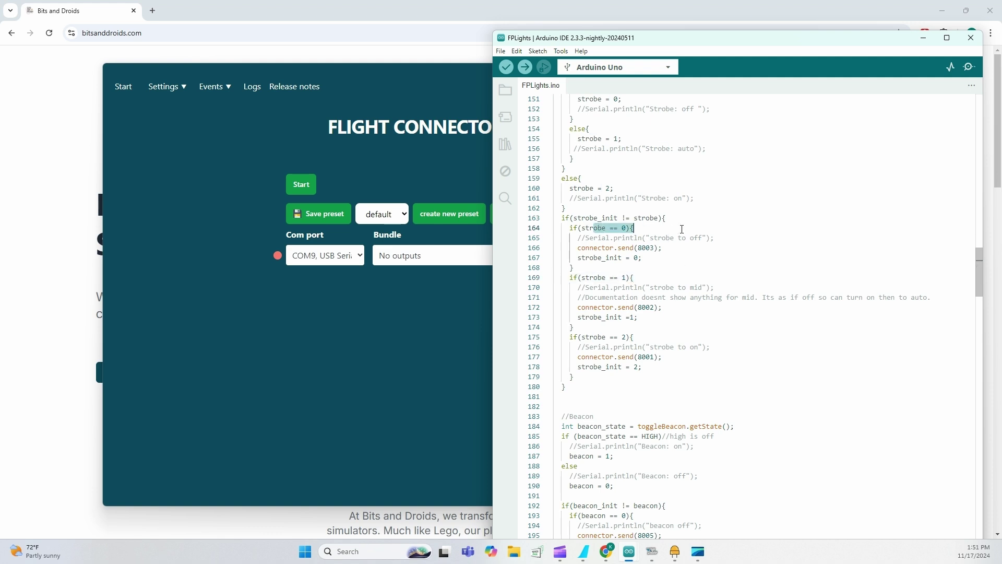
Minimize the Arduino IDE and open the Flight Connector's custom output settings
{"action": "left_click", "coordinate": [923, 37]}
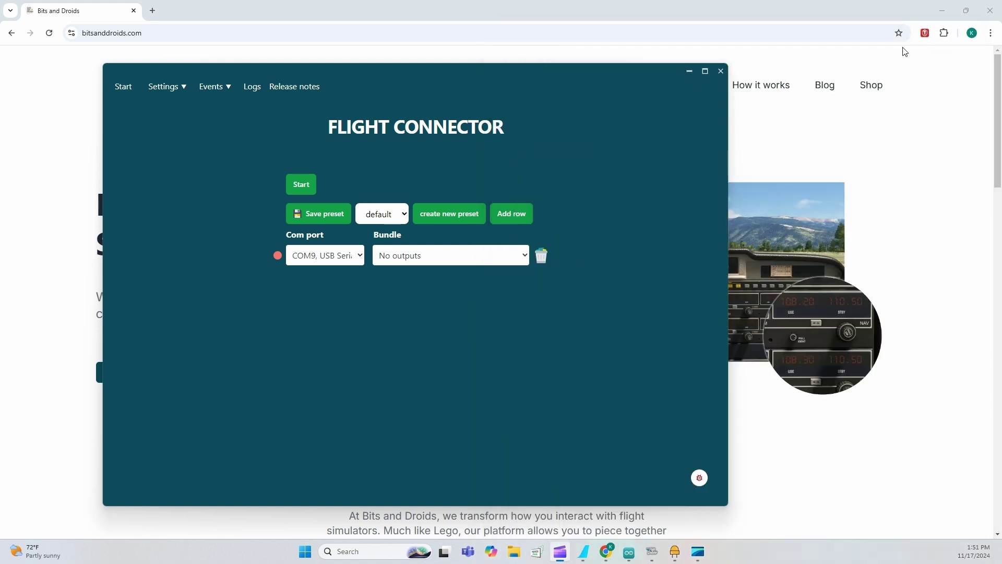
{"action": "left_click", "coordinate": [211, 87]}
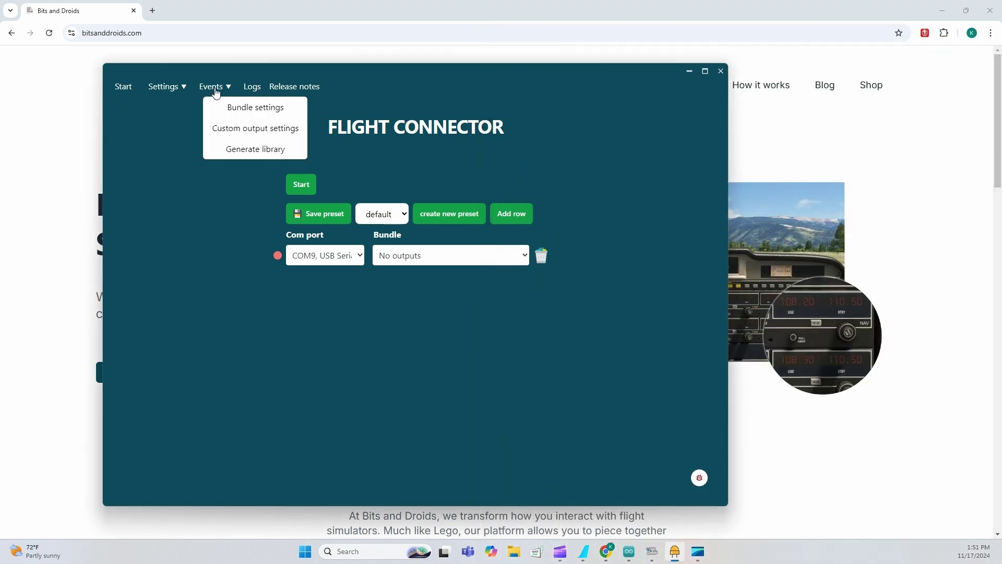
{"action": "left_click", "coordinate": [248, 130]}
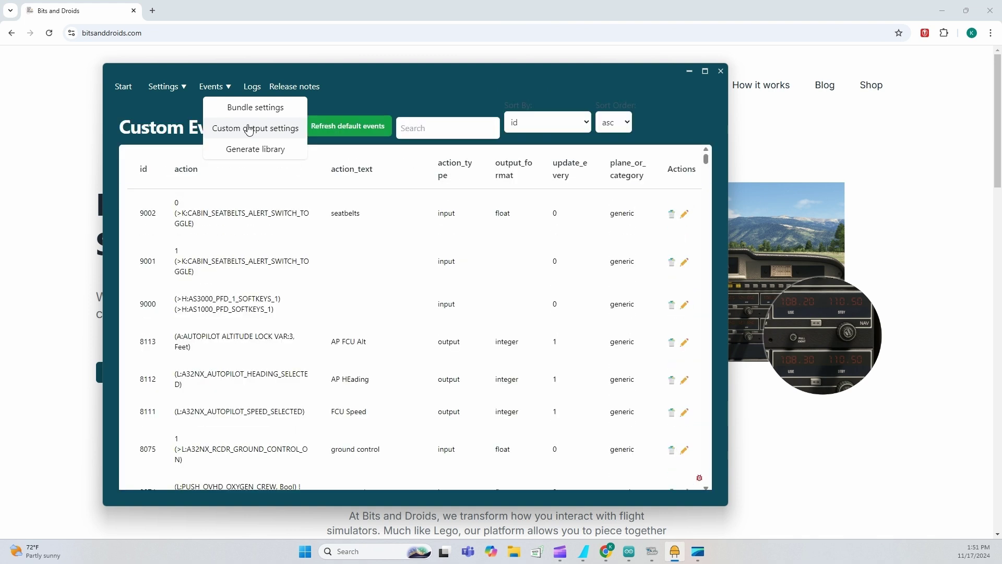
Start a new custom event with ID 8001 and the action (>K:STROBES_ON)
{"action": "left_click", "coordinate": [266, 127]}
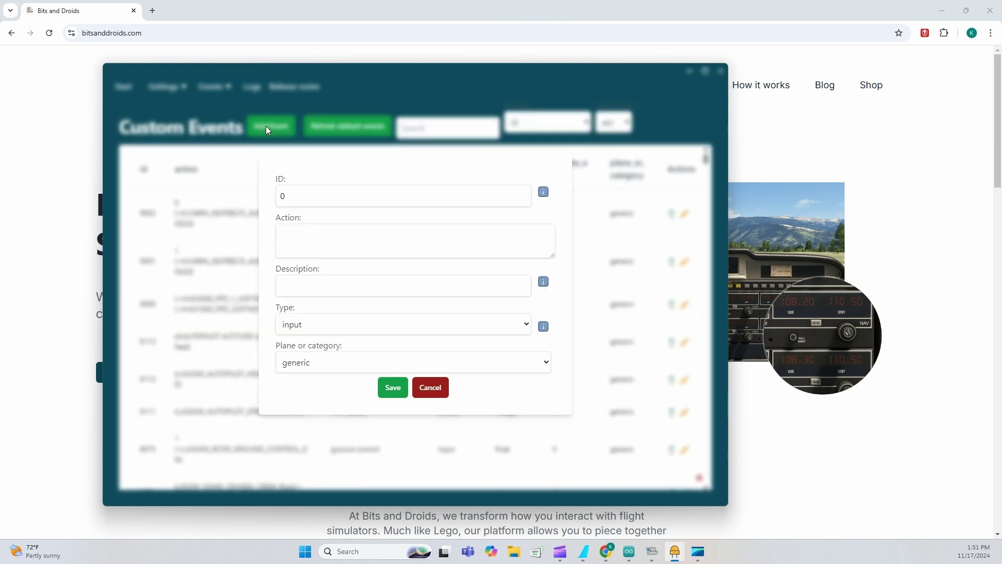
{"action": "left_click", "coordinate": [330, 202]}
{"action": "type", "text": "8001"}
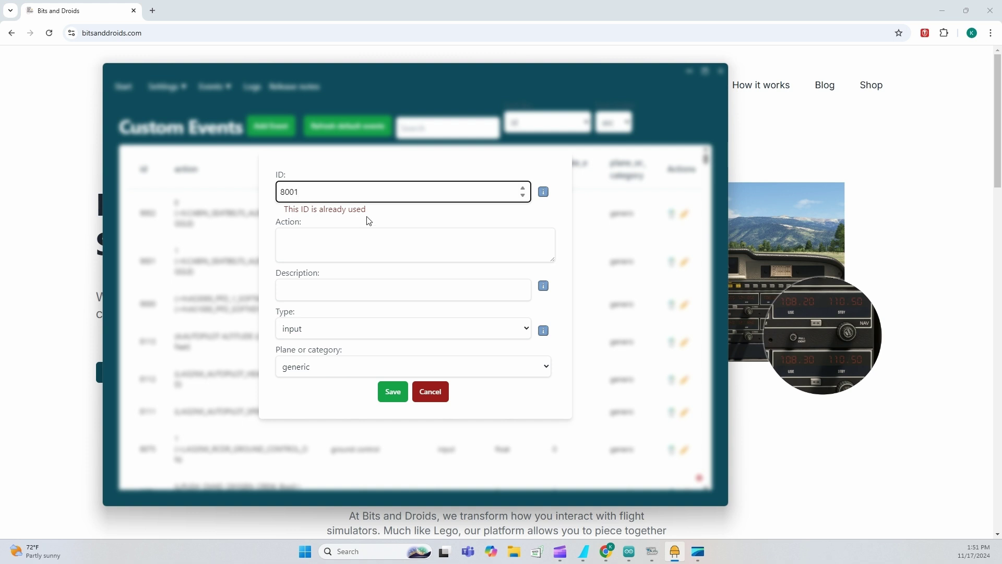
{"action": "left_click", "coordinate": [318, 242]}
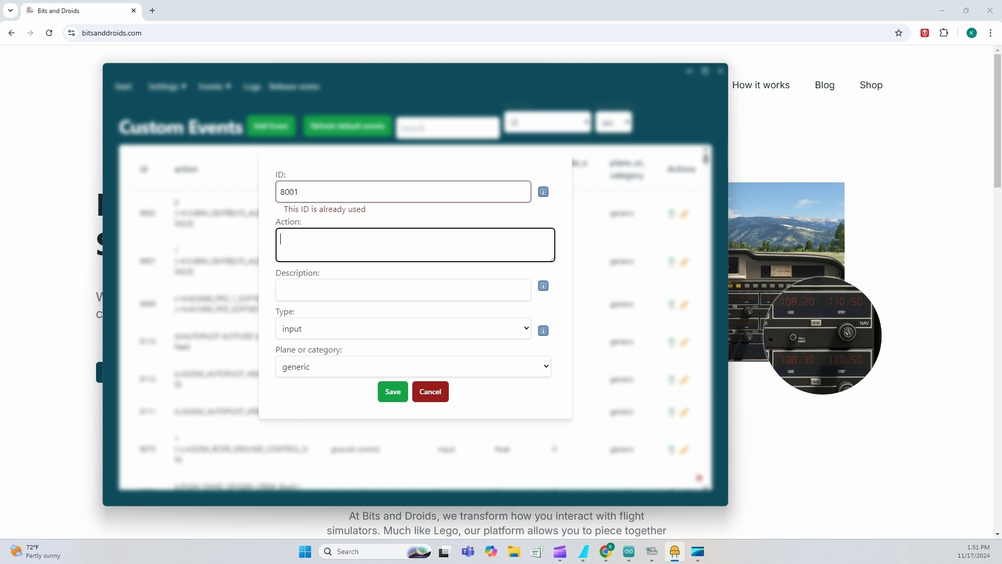
{"action": "key", "text": "alt+Tab"}
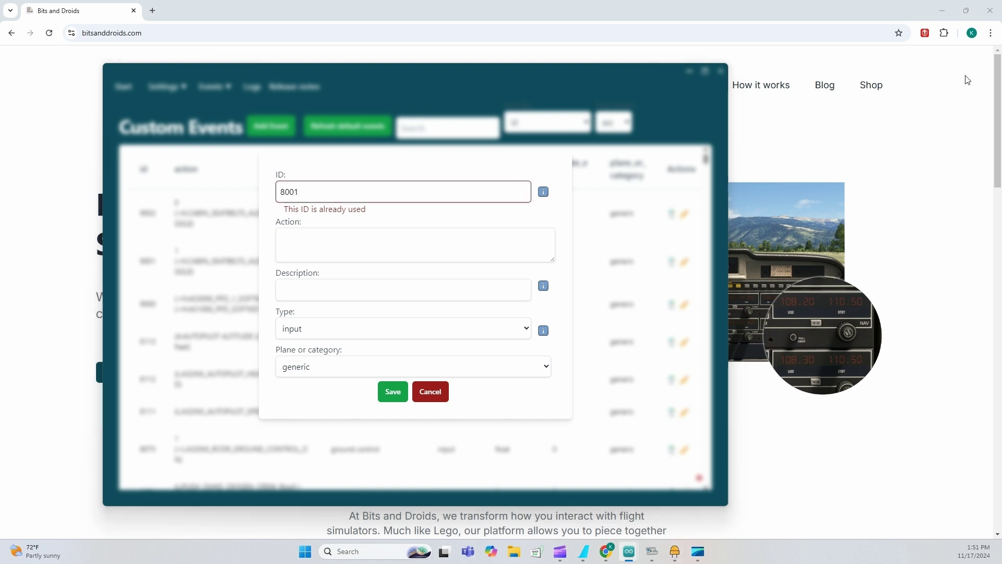
{"action": "left_click", "coordinate": [332, 256]}
{"action": "type", "text": "(>K:STROBES_ON)"}
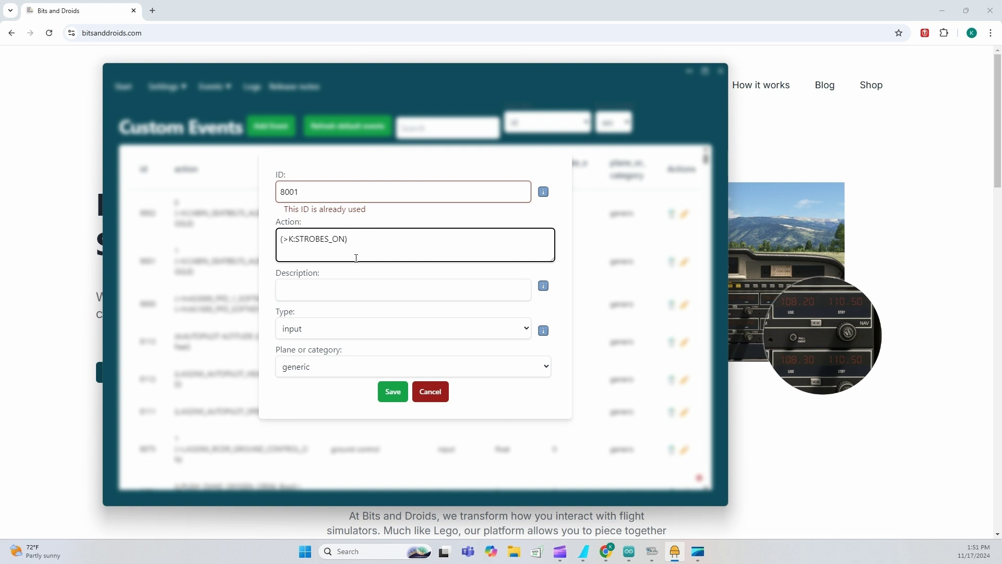
Enter Strobe ON as the event's description, view the plane or category options, and cancel the new event
{"action": "left_click", "coordinate": [336, 297]}
{"action": "type", "text": "S"}
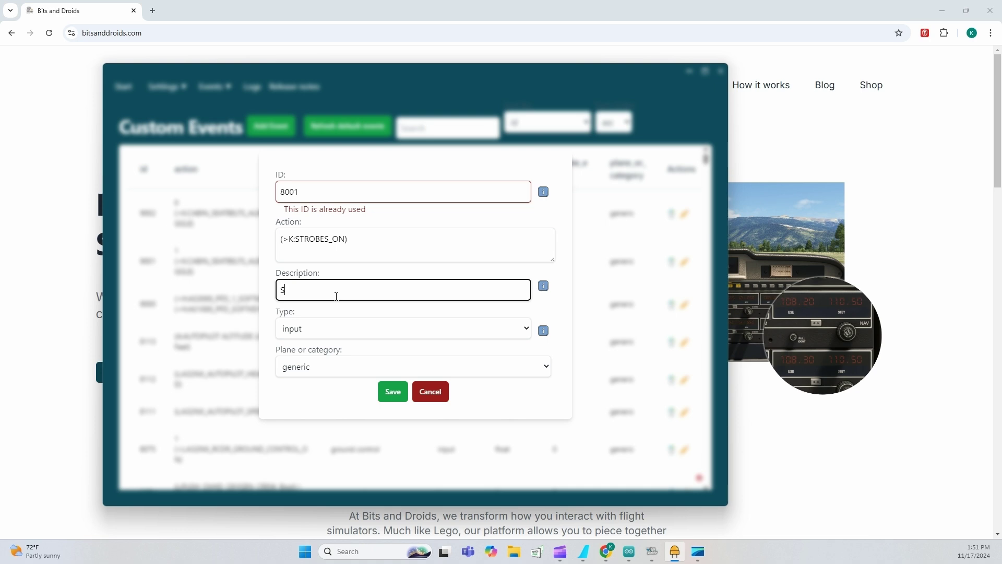
{"action": "type", "text": "trobe ON"}
{"action": "left_click", "coordinate": [328, 371]}
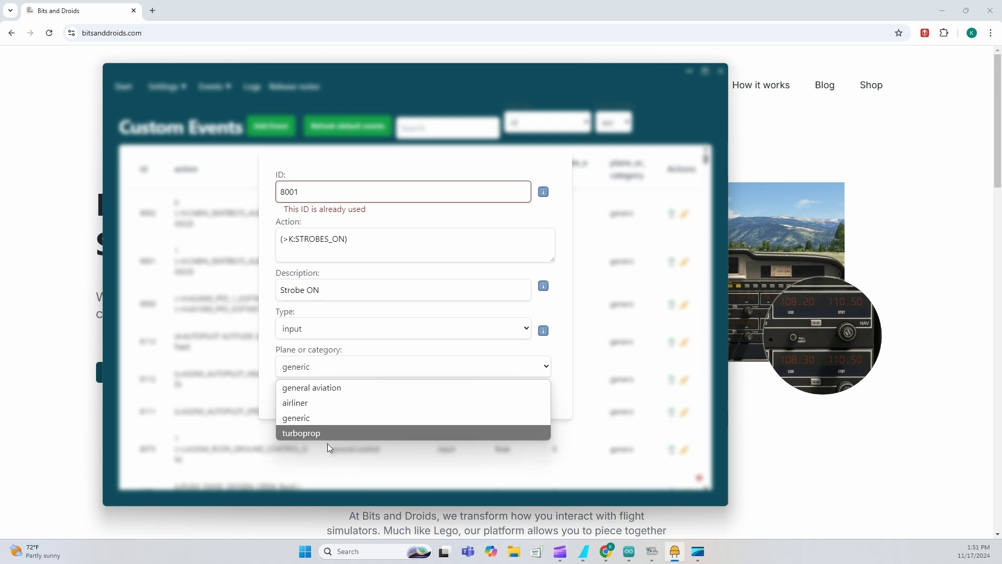
{"action": "left_click", "coordinate": [327, 365]}
{"action": "left_click", "coordinate": [428, 394]}
Search the custom events for IDs 8001, 8002 and 8003 one after another, and clear the search
{"action": "left_click", "coordinate": [407, 131]}
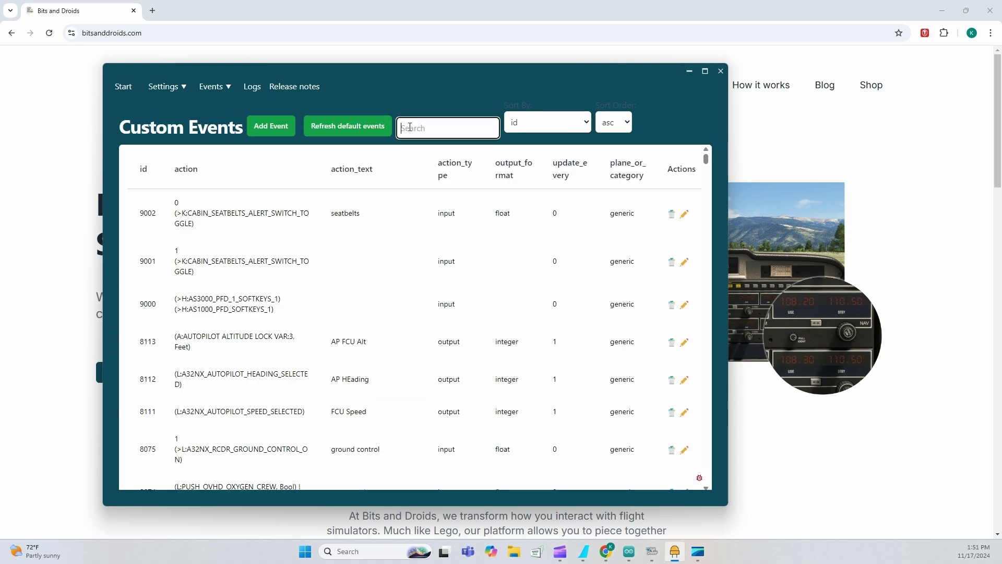
{"action": "type", "text": "8001"}
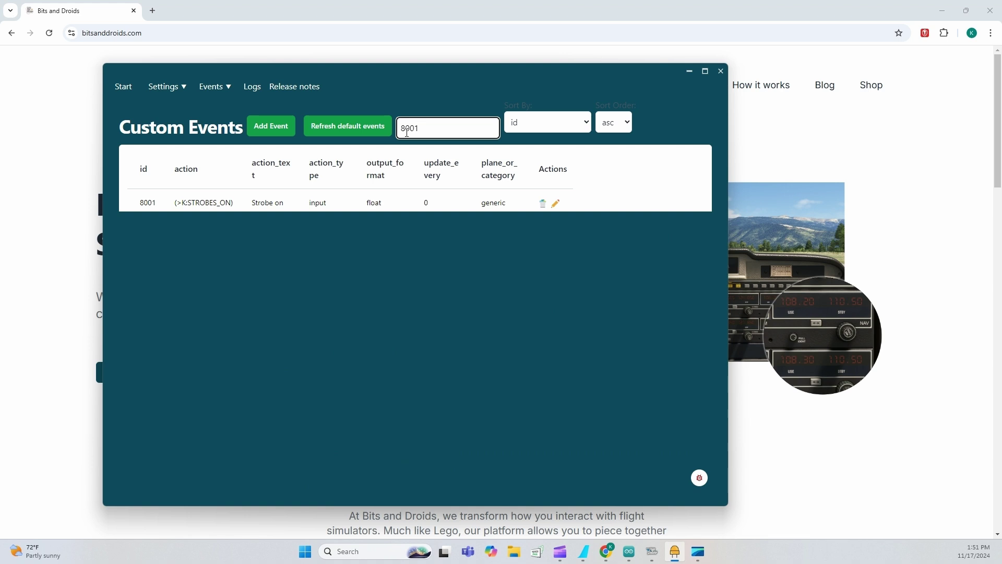
{"action": "double_click", "coordinate": [408, 132]}
{"action": "type", "text": "8002"}
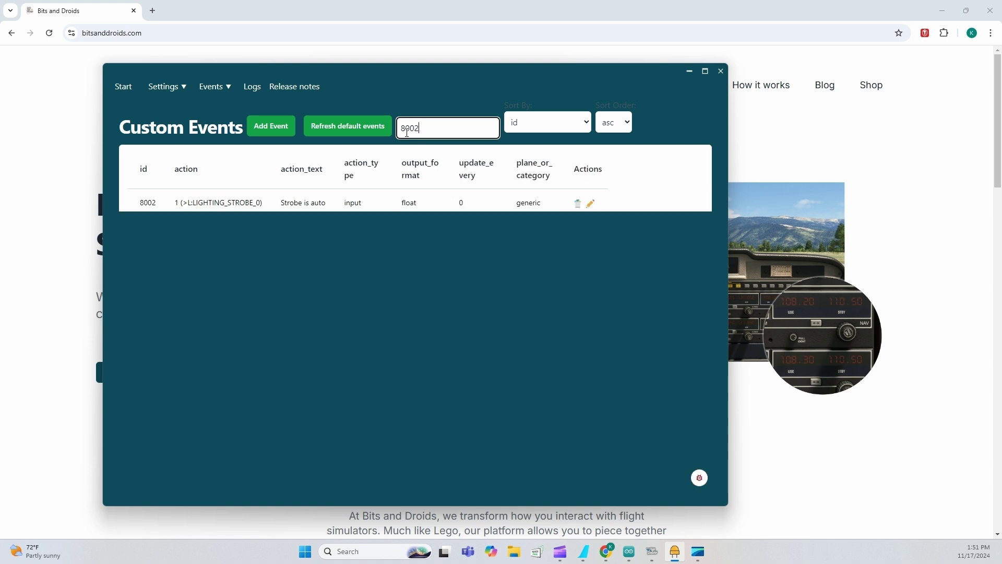
{"action": "double_click", "coordinate": [407, 132]}
{"action": "type", "text": "8003"}
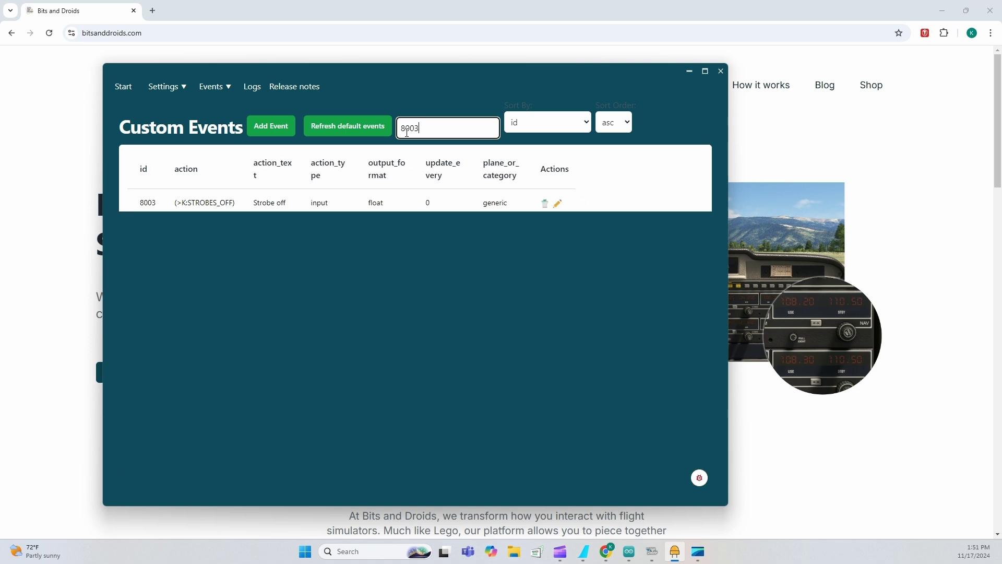
{"action": "double_click", "coordinate": [407, 132]}
{"action": "key", "text": "BackSpace"}
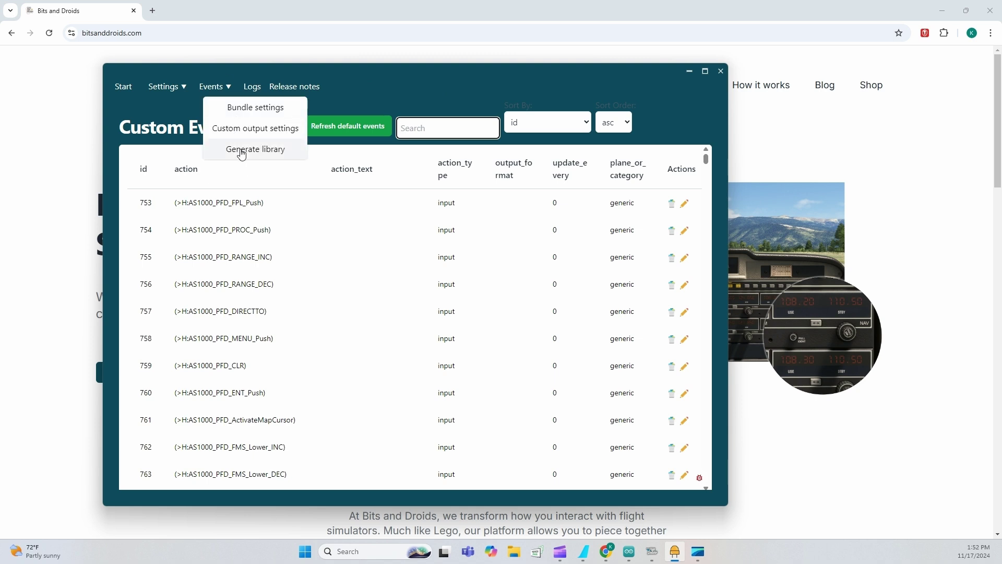
Return to the connector's start page and set the first row's com port to COM4, Arduino Mega 2560
{"action": "left_click", "coordinate": [376, 88]}
{"action": "left_click", "coordinate": [131, 91]}
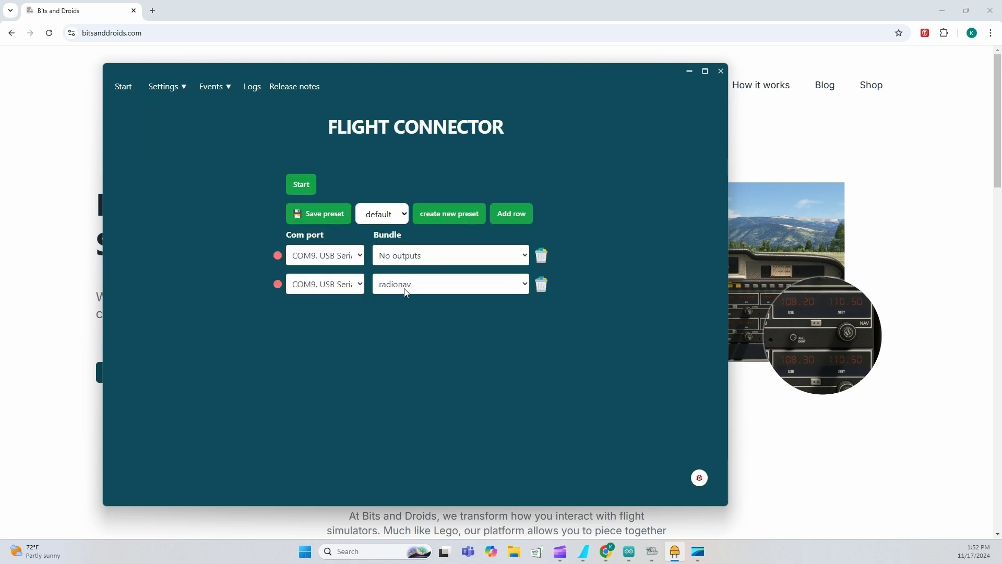
{"action": "left_click", "coordinate": [318, 257]}
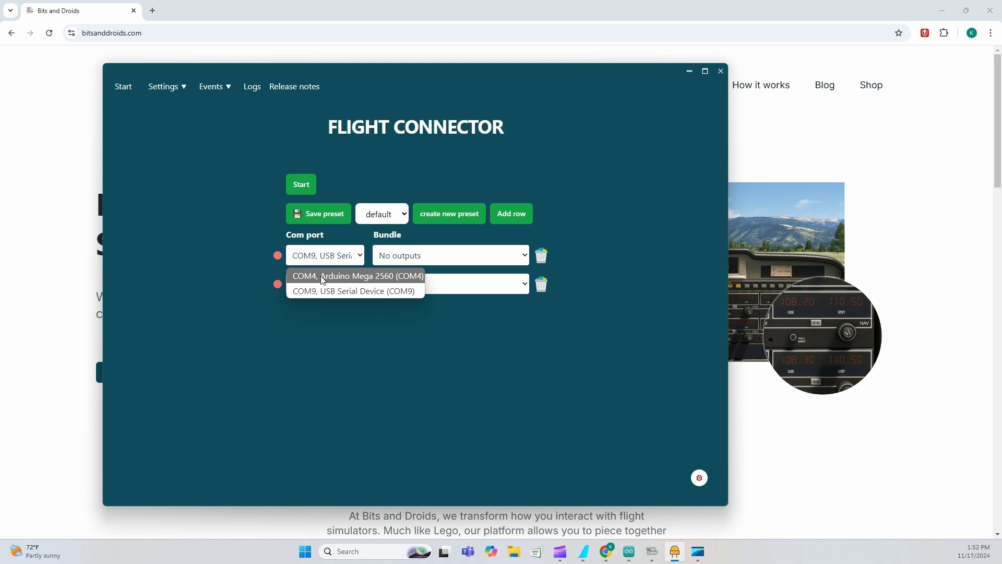
{"action": "left_click", "coordinate": [323, 277]}
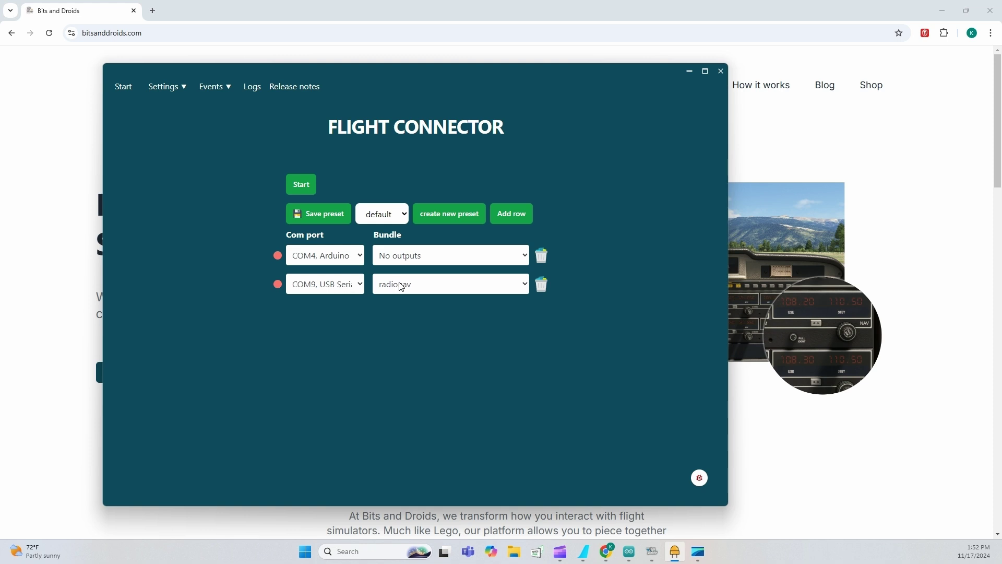
Start the connection and place the Logs window beside the Flight Connector window
{"action": "left_click", "coordinate": [300, 189]}
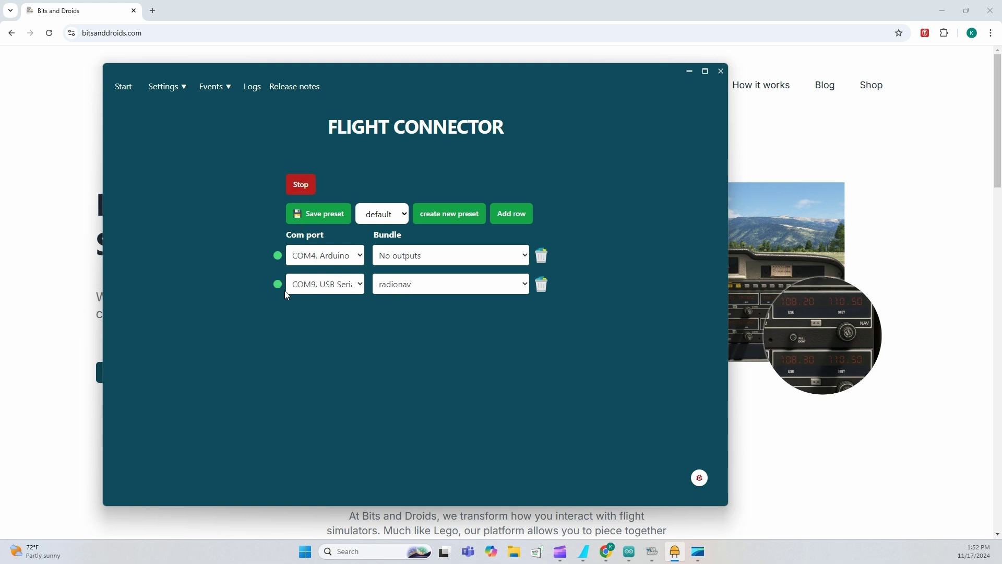
{"action": "left_click_drag", "start_coordinate": [446, 79], "coordinate": [360, 93]}
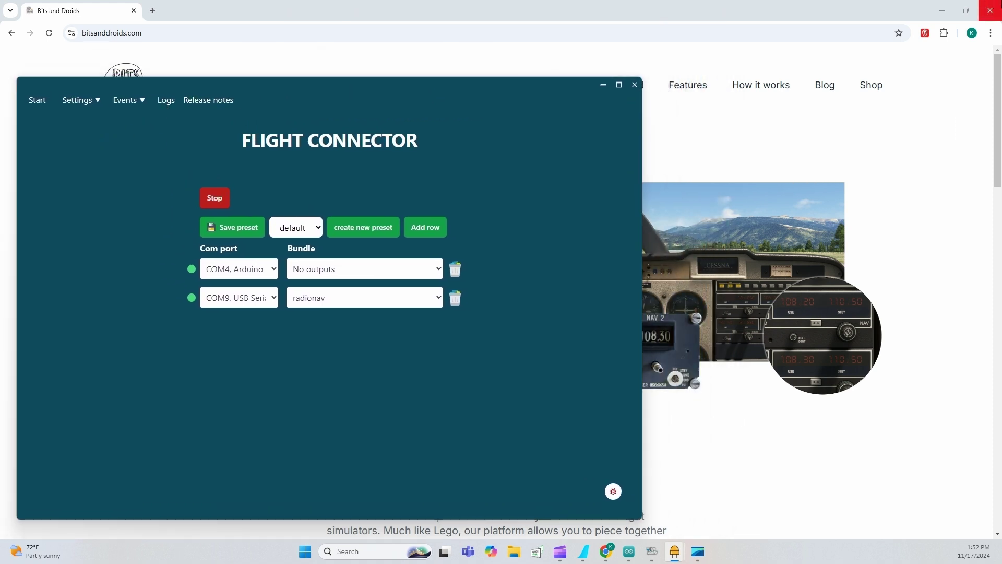
{"action": "left_click_drag", "start_coordinate": [989, 1], "coordinate": [677, 123]}
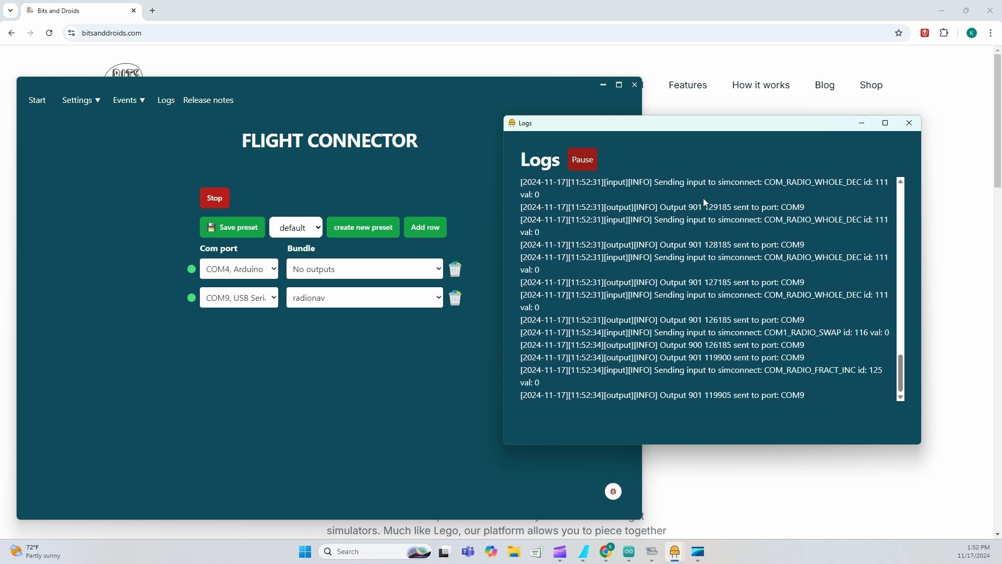
Bring up Microsoft Flight Simulator to examine the radio panel and the overhead strobe switch, move it away and close the Logs window
{"action": "key", "text": "alt+Tab"}
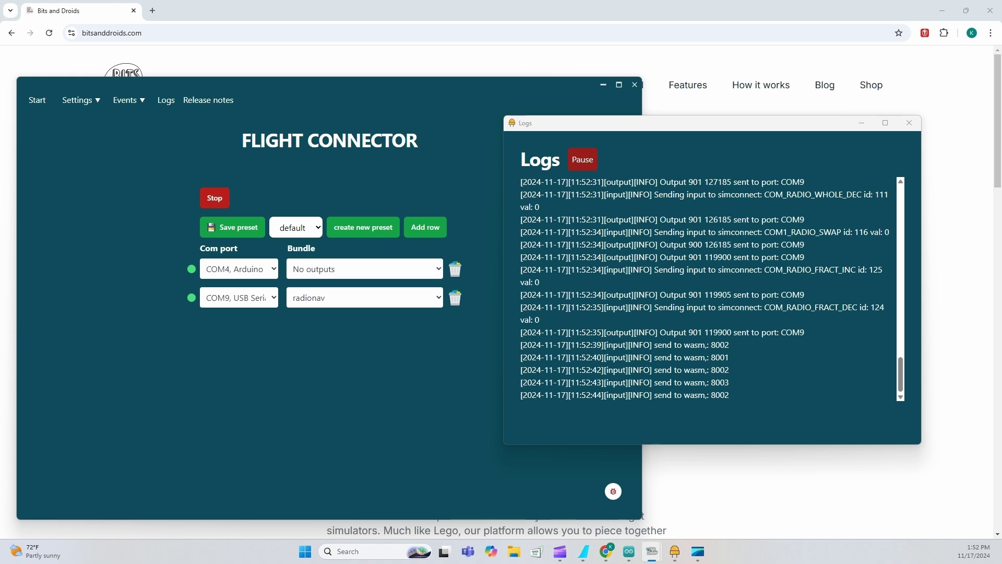
{"action": "left_click_drag", "start_coordinate": [1001, 136], "coordinate": [819, 96]}
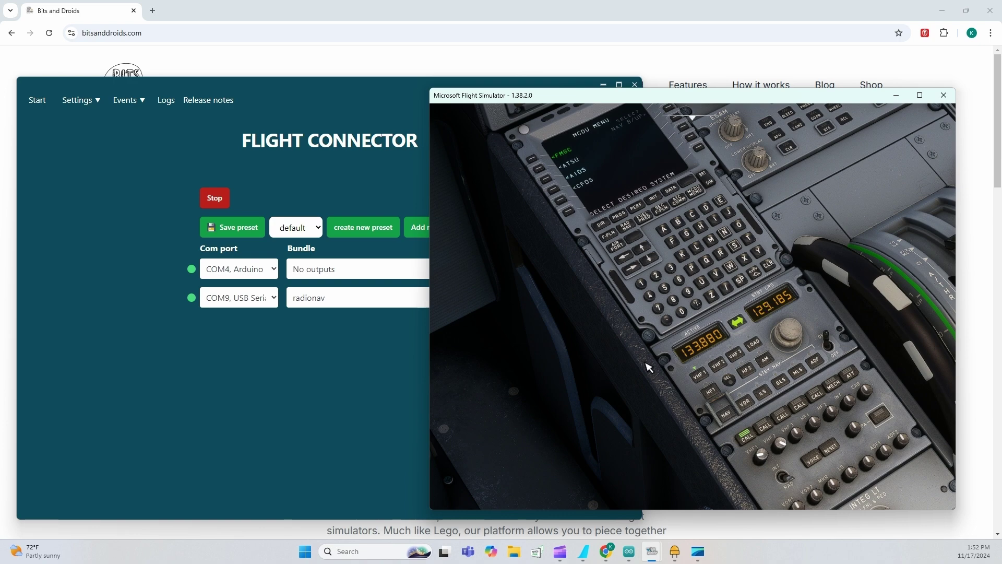
{"action": "left_click_drag", "start_coordinate": [645, 362], "coordinate": [942, 104]}
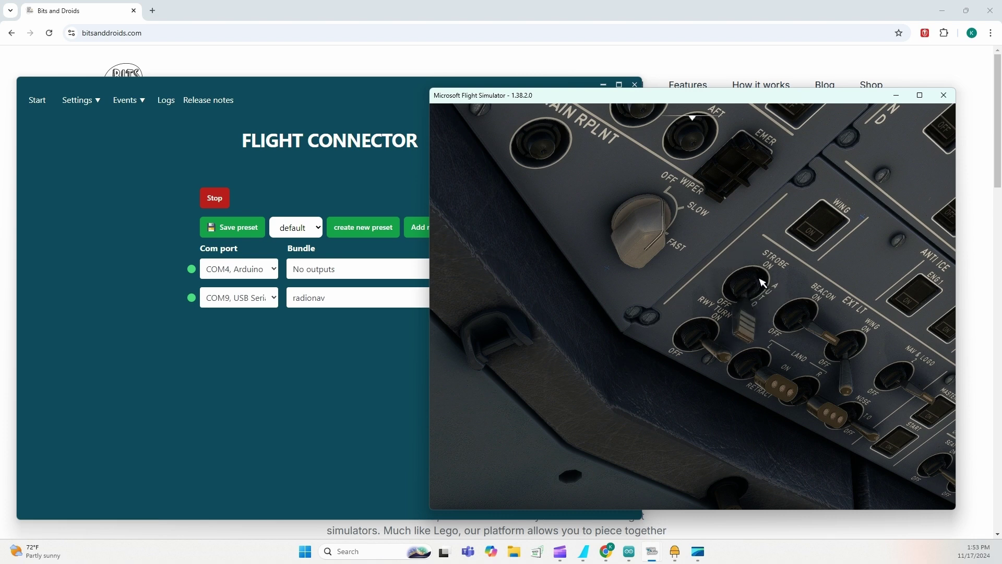
{"action": "mouse_move", "coordinate": [709, 87]}
{"action": "left_click_drag", "start_coordinate": [707, 99], "coordinate": [1001, 136]}
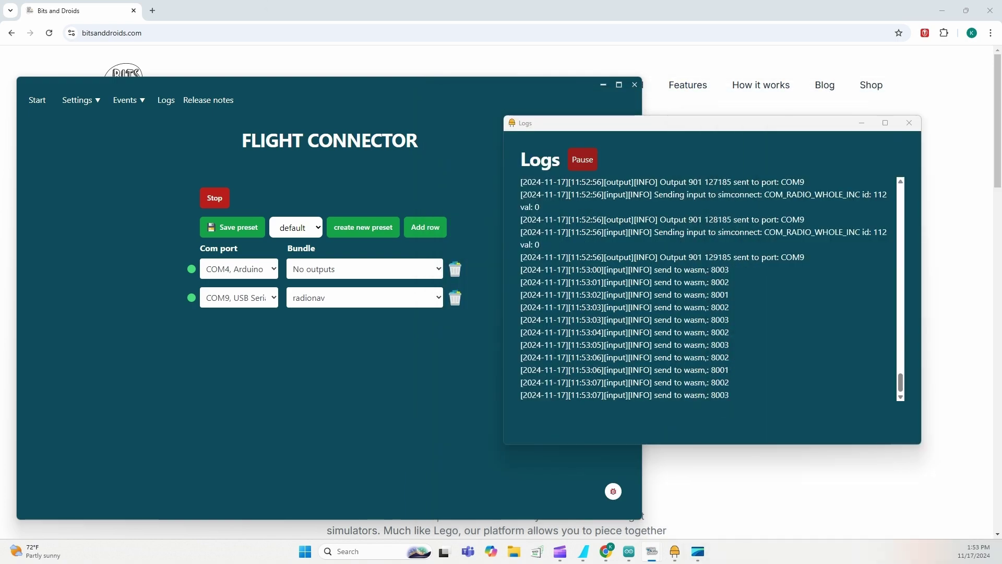
{"action": "left_click", "coordinate": [909, 123]}
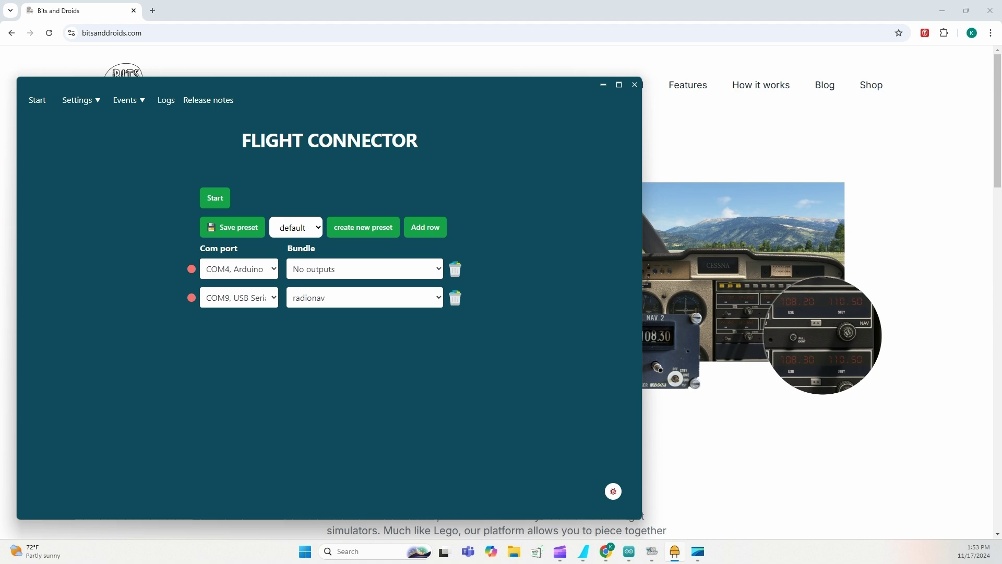
Bring the Arduino IDE into view and highlight the output ID 8111 in the loop's lcd.print line
{"action": "key", "text": "super+d"}
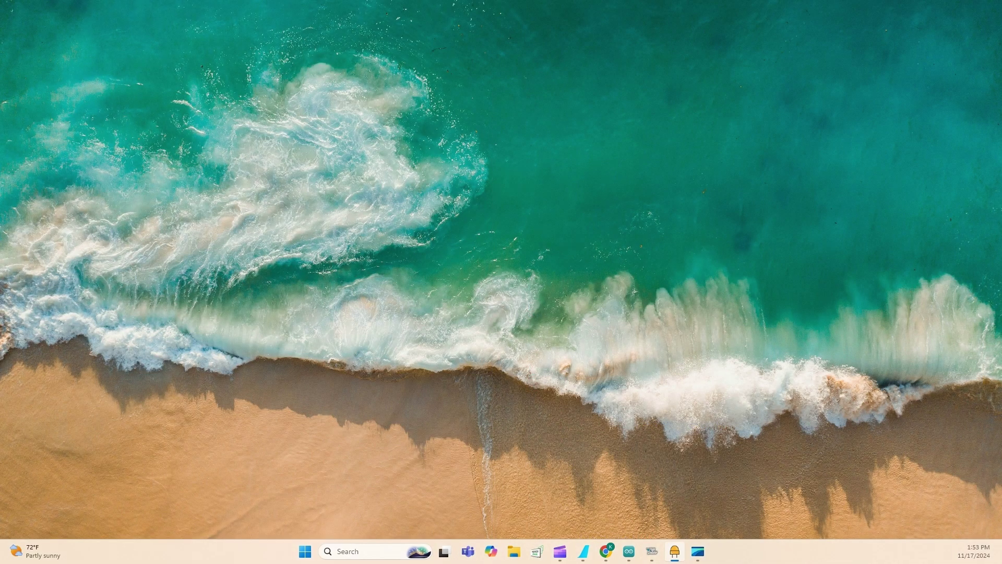
{"action": "key", "text": "super+d"}
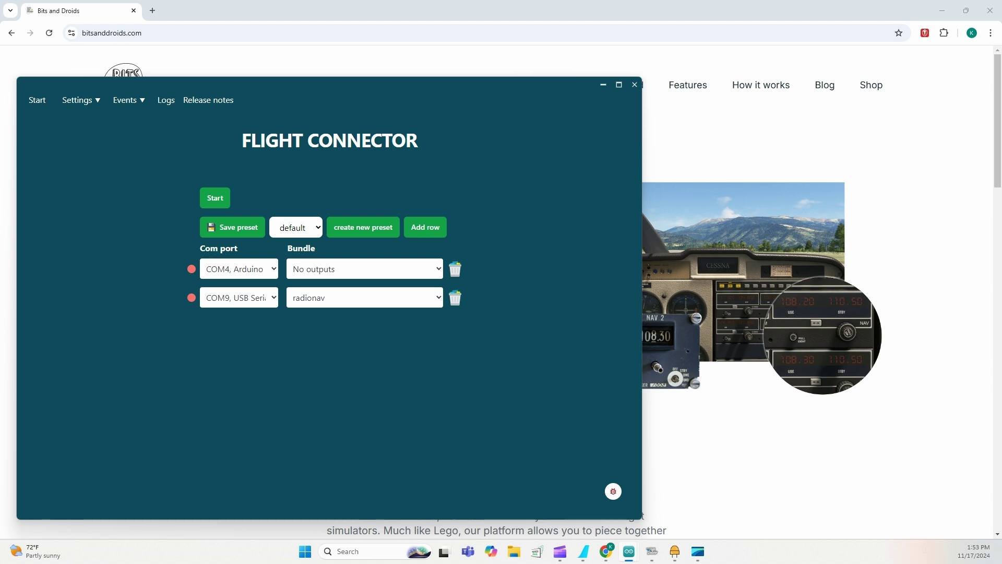
{"action": "left_click_drag", "start_coordinate": [1001, 84], "coordinate": [598, 46]}
{"action": "scroll", "coordinate": [682, 273], "scroll_direction": "down", "scroll_amount": 3}
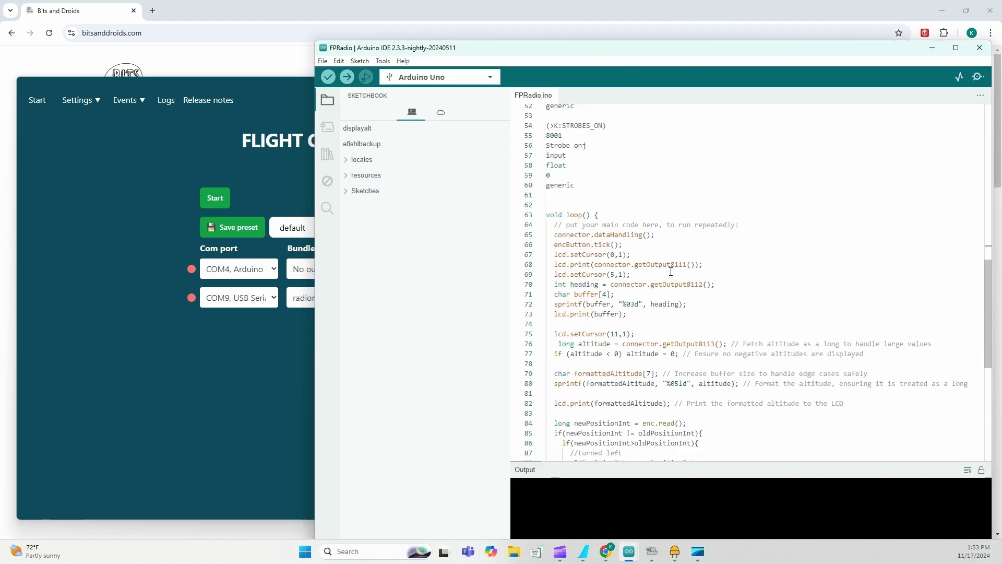
{"action": "left_click", "coordinate": [635, 259]}
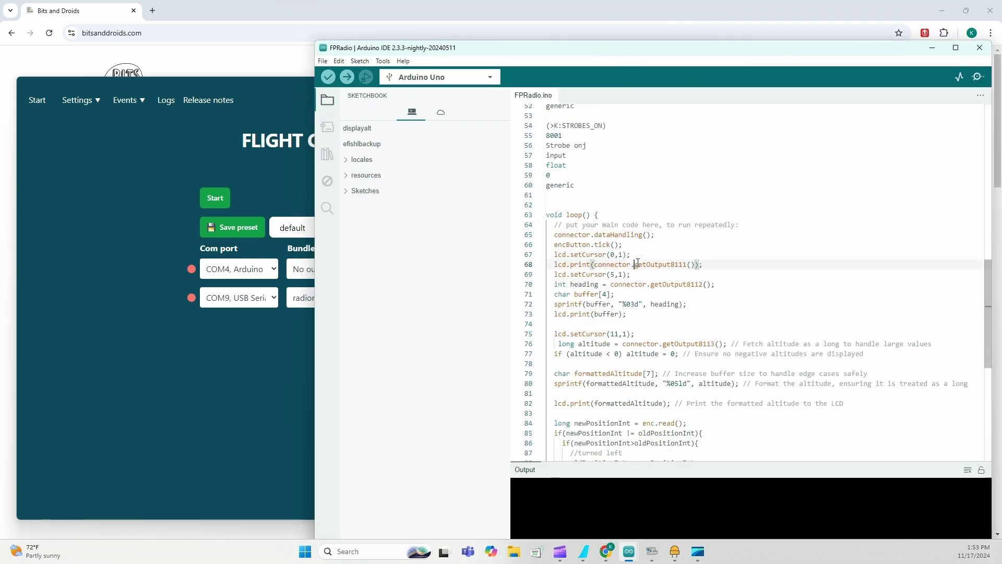
{"action": "mouse_move", "coordinate": [671, 264]}
{"action": "left_mouse_down"}
{"action": "mouse_move", "coordinate": [689, 267]}
{"action": "mouse_move", "coordinate": [680, 284]}
{"action": "mouse_move", "coordinate": [700, 284]}
{"action": "mouse_move", "coordinate": [687, 265]}
{"action": "left_mouse_up"}
{"action": "left_click", "coordinate": [687, 266]}
{"action": "left_click", "coordinate": [699, 283]}
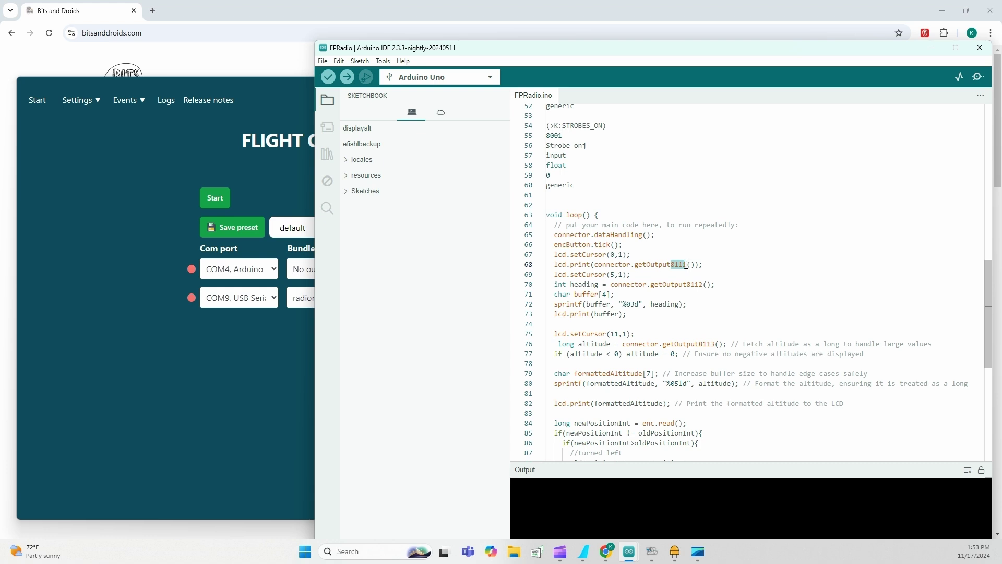
Highlight the connector.getOutput8111 call in the lcd.print line and minimize the Arduino IDE
{"action": "left_click", "coordinate": [612, 266]}
{"action": "key", "text": "Down"}
{"action": "key", "text": "Up"}
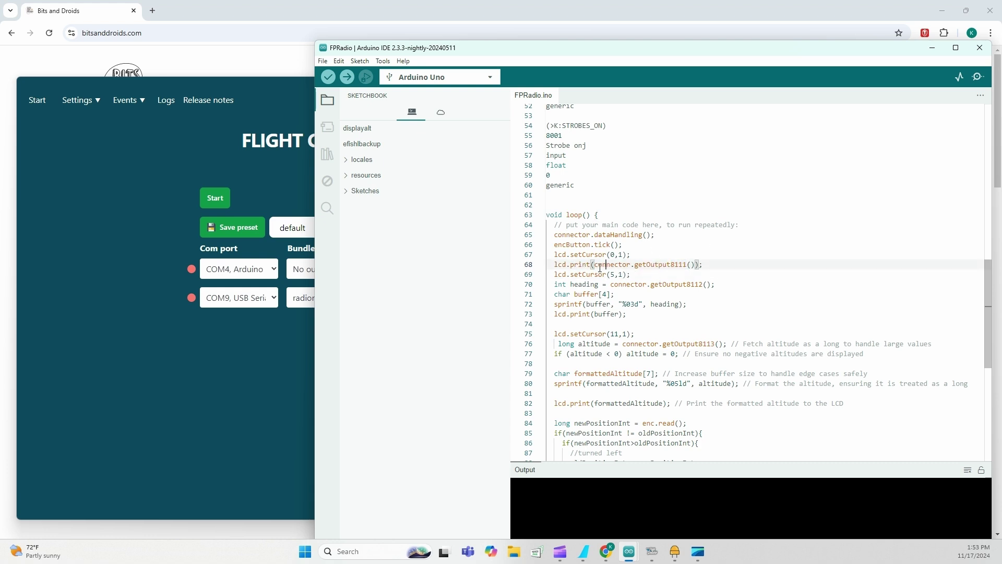
{"action": "left_click_drag", "start_coordinate": [599, 266], "coordinate": [688, 267]}
{"action": "left_click", "coordinate": [688, 267]}
{"action": "left_click", "coordinate": [929, 51]}
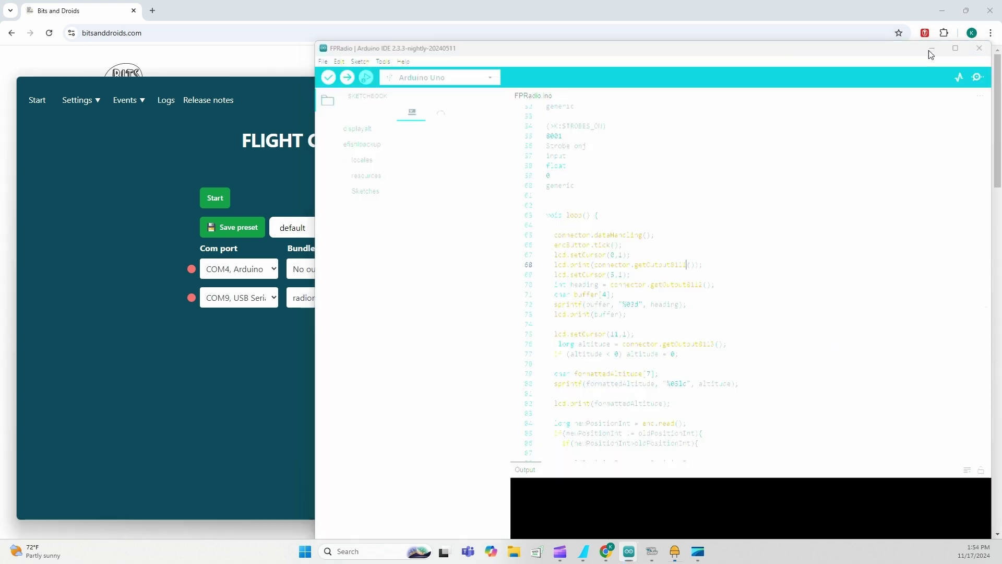
Open the Flight Connector's custom output settings and start a new custom event with ID 8111
{"action": "left_click", "coordinate": [150, 142]}
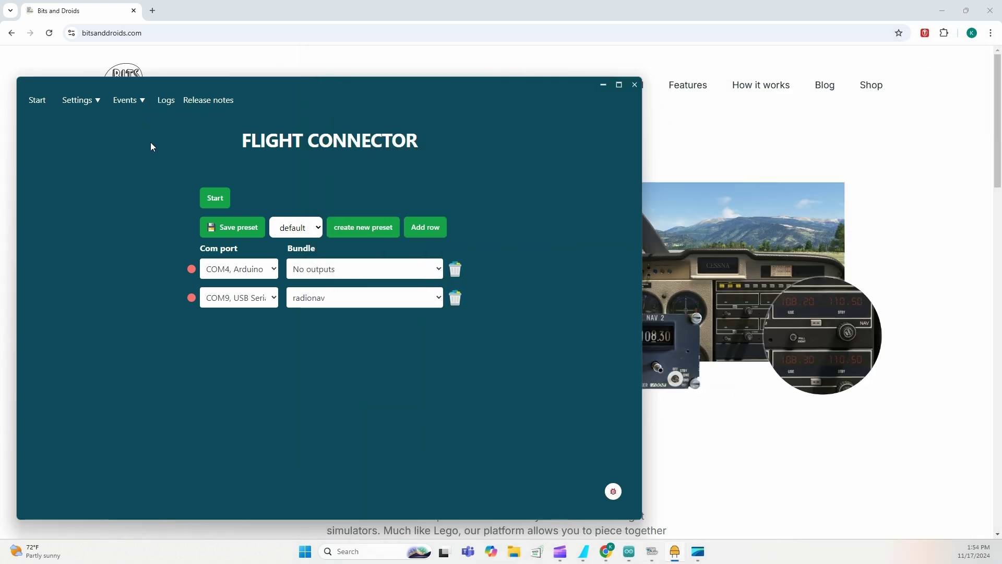
{"action": "left_click", "coordinate": [141, 141]}
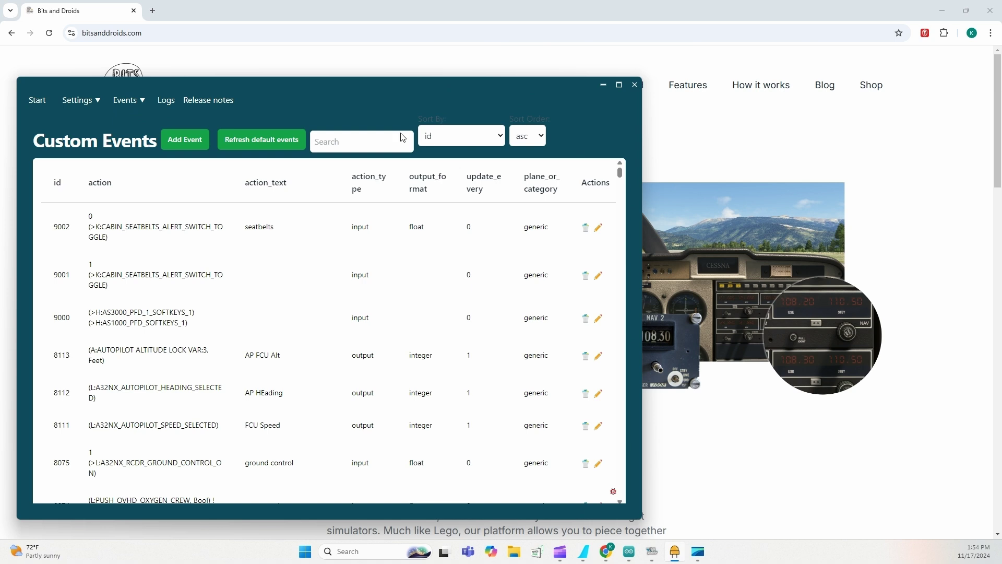
{"action": "left_click", "coordinate": [194, 143]}
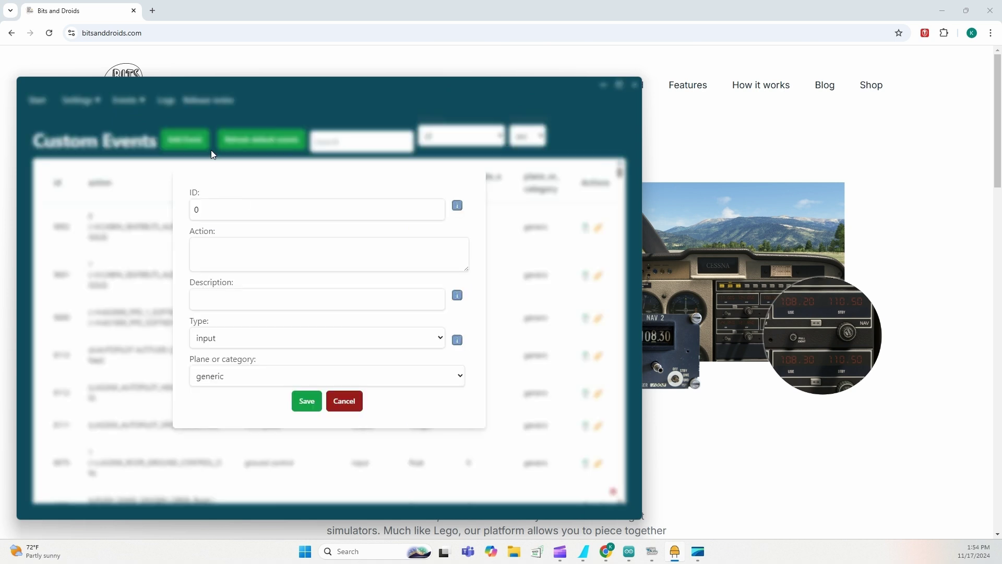
{"action": "left_click", "coordinate": [260, 215]}
{"action": "type", "text": "8111"}
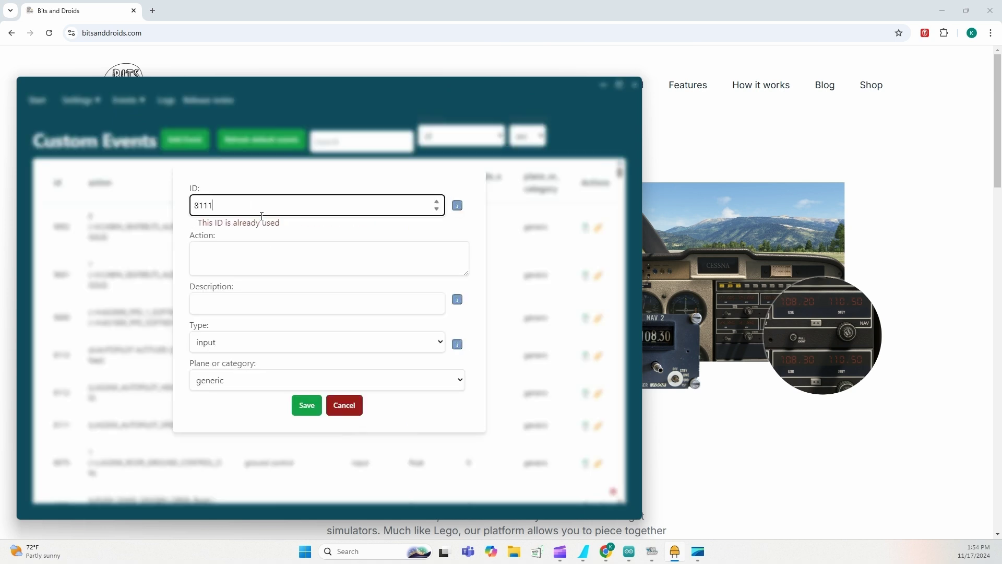
Enter (L:A32NX_AUTOPILOT_SPEED_SELECTED) as the new event's action and FCU Speed as its description
{"action": "left_click", "coordinate": [233, 251]}
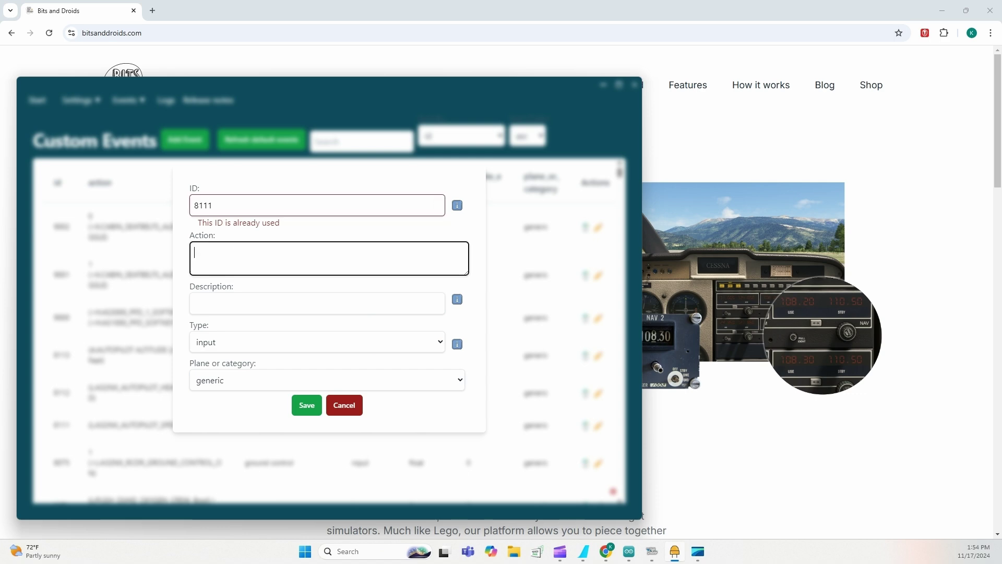
{"action": "left_click", "coordinate": [629, 551]}
{"action": "left_click_drag", "start_coordinate": [616, 50], "coordinate": [580, 0]}
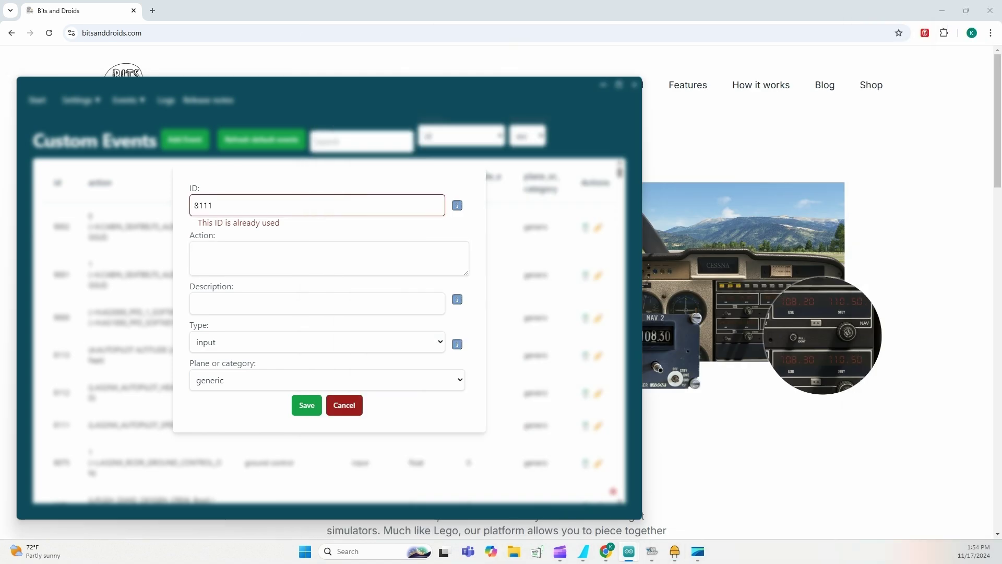
{"action": "type", "text": "(L:A32NX_AUTOPILOT_SPEED_SELECTED)"}
{"action": "left_click", "coordinate": [240, 295]}
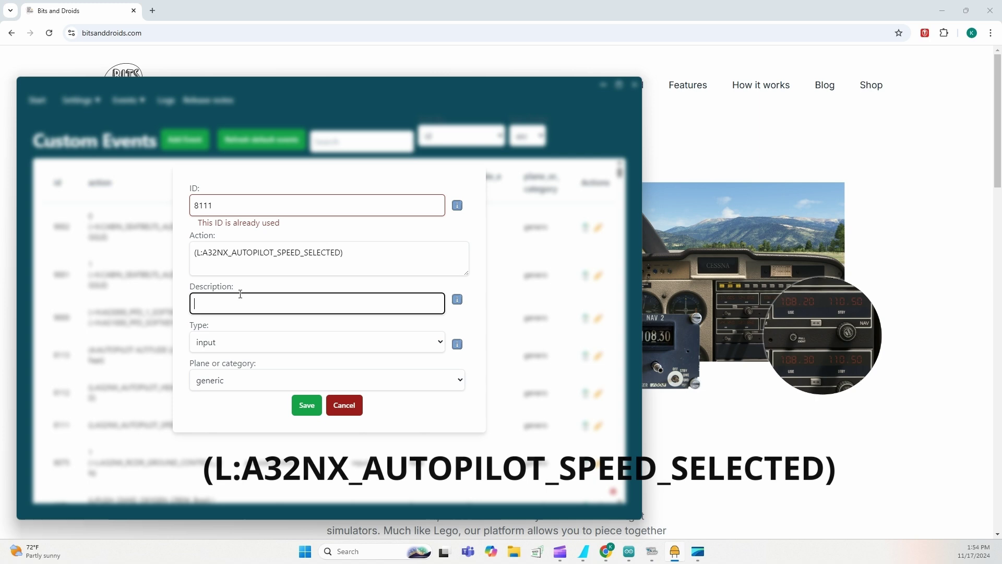
{"action": "type", "text": "FCU Speed"}
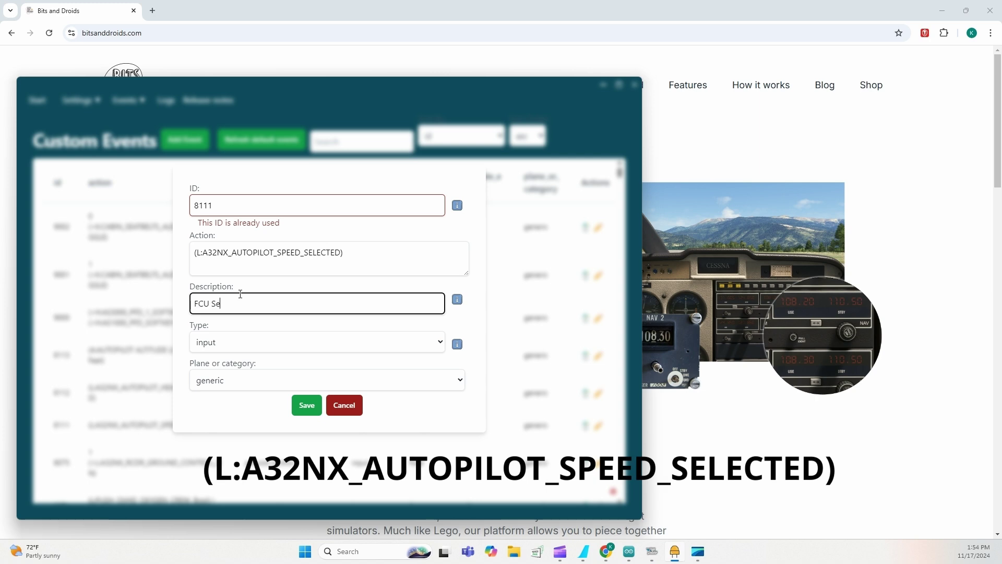
Set the event's type to output, format to Integer (1) and update every change of to 1, and cancel the new event
{"action": "left_click", "coordinate": [262, 343]}
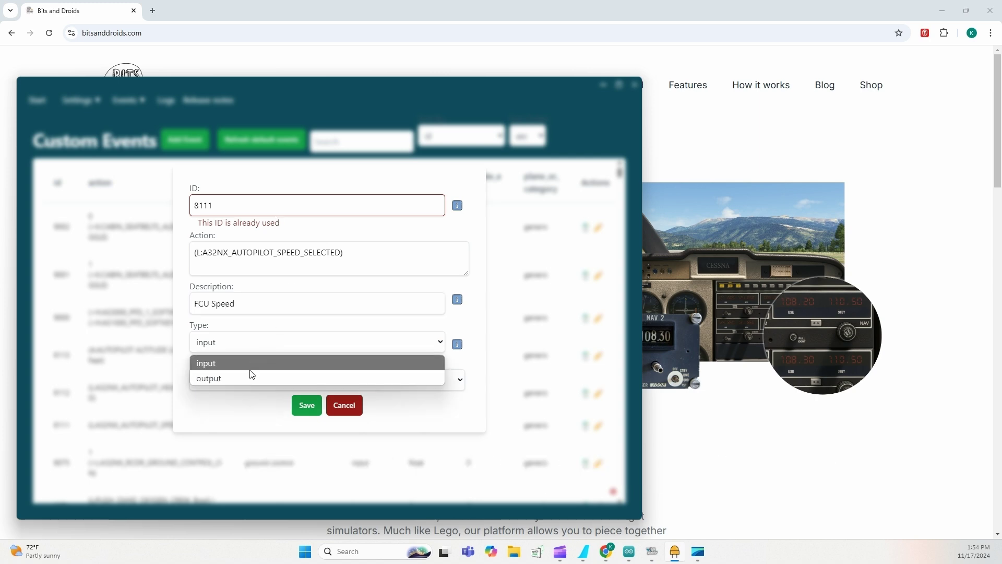
{"action": "left_click", "coordinate": [248, 377]}
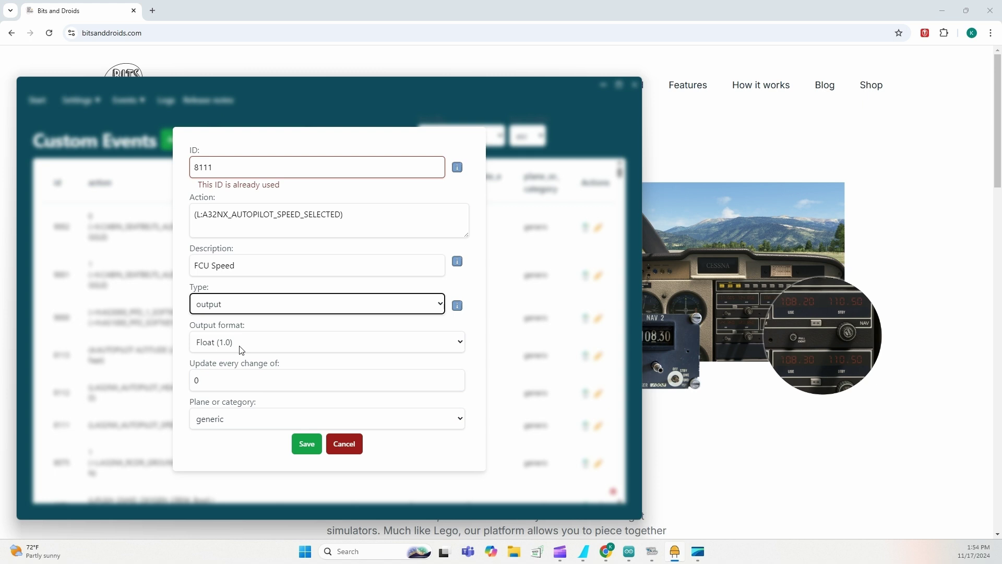
{"action": "left_click", "coordinate": [242, 350]}
{"action": "left_click", "coordinate": [239, 363]}
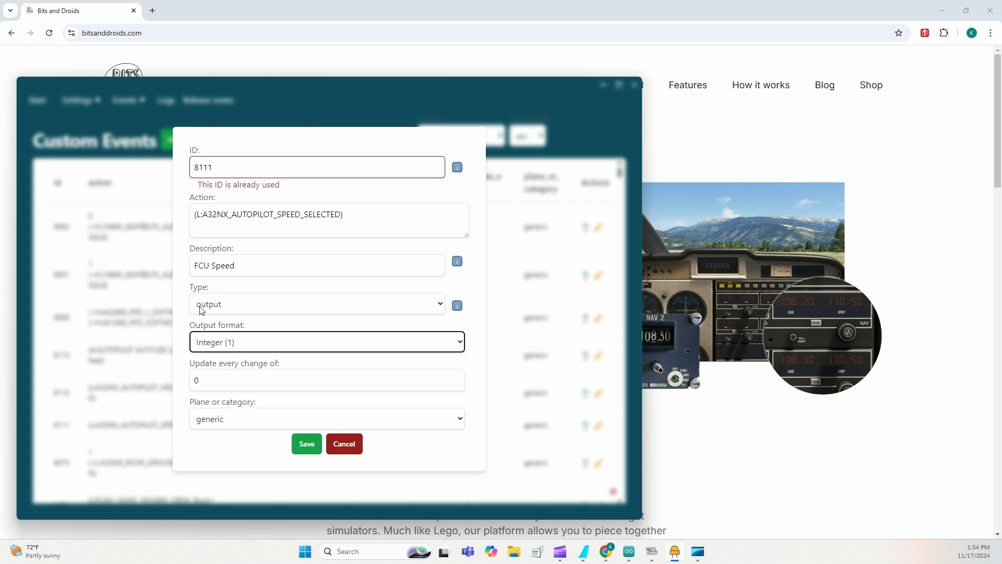
{"action": "left_click_drag", "start_coordinate": [233, 379], "coordinate": [139, 377]}
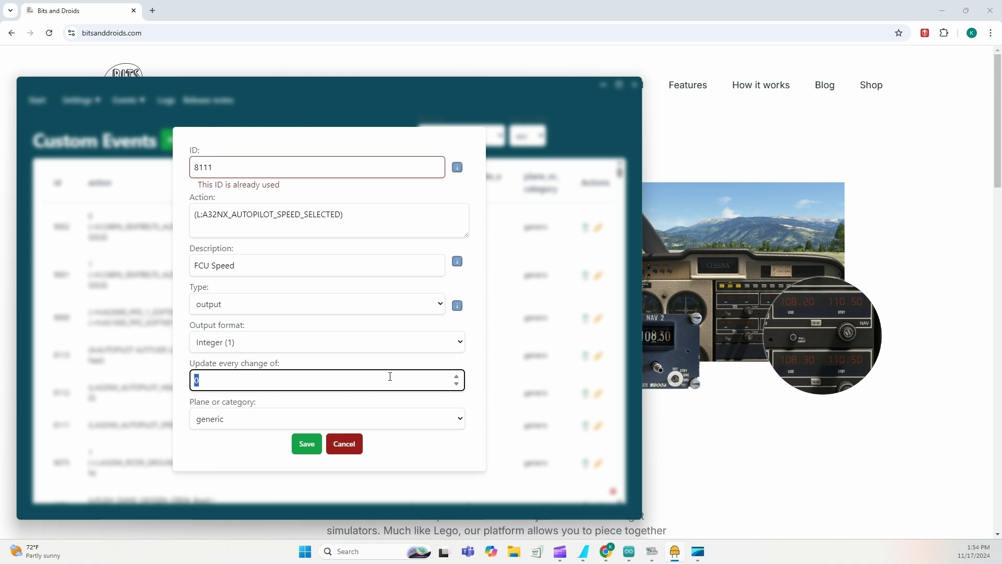
{"action": "type", "text": "1"}
{"action": "left_click", "coordinate": [341, 448]}
Search the custom events for ID 8111
{"action": "left_click", "coordinate": [382, 150]}
{"action": "type", "text": "8111"}
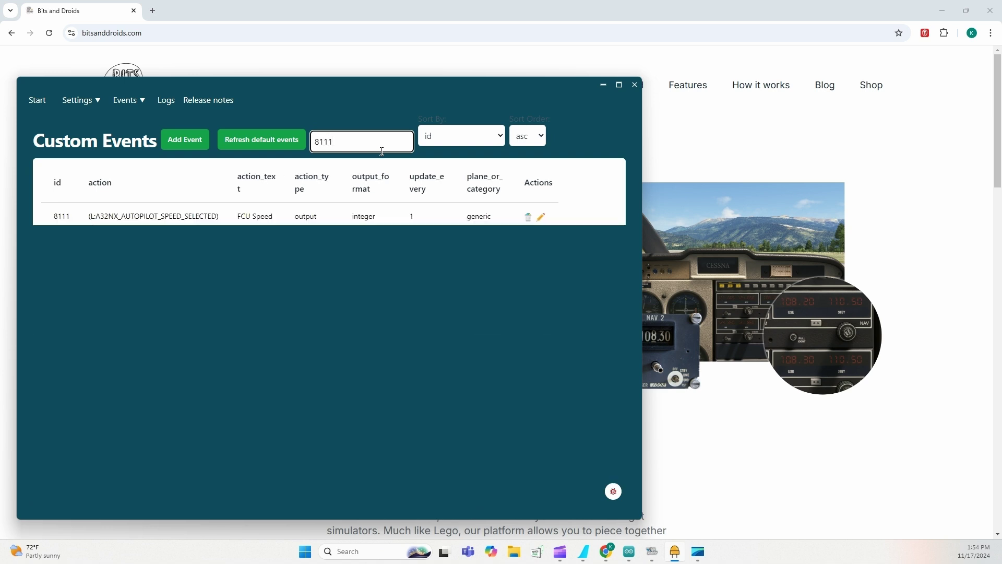
{"action": "left_click_drag", "start_coordinate": [51, 220], "coordinate": [276, 216]}
{"action": "left_click", "coordinate": [56, 215]}
{"action": "left_click", "coordinate": [349, 205]}
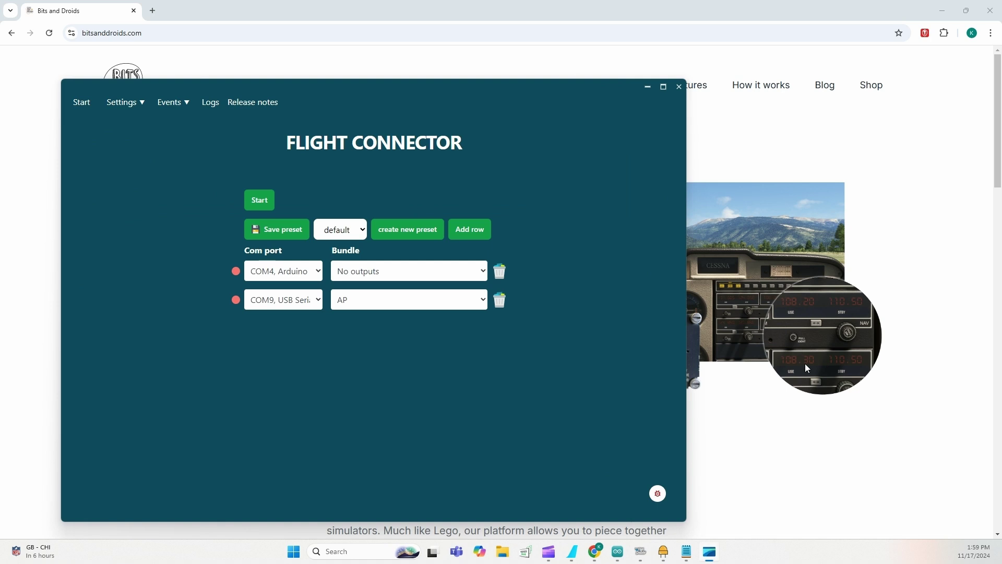
{"action": "left_click", "coordinate": [373, 373]}
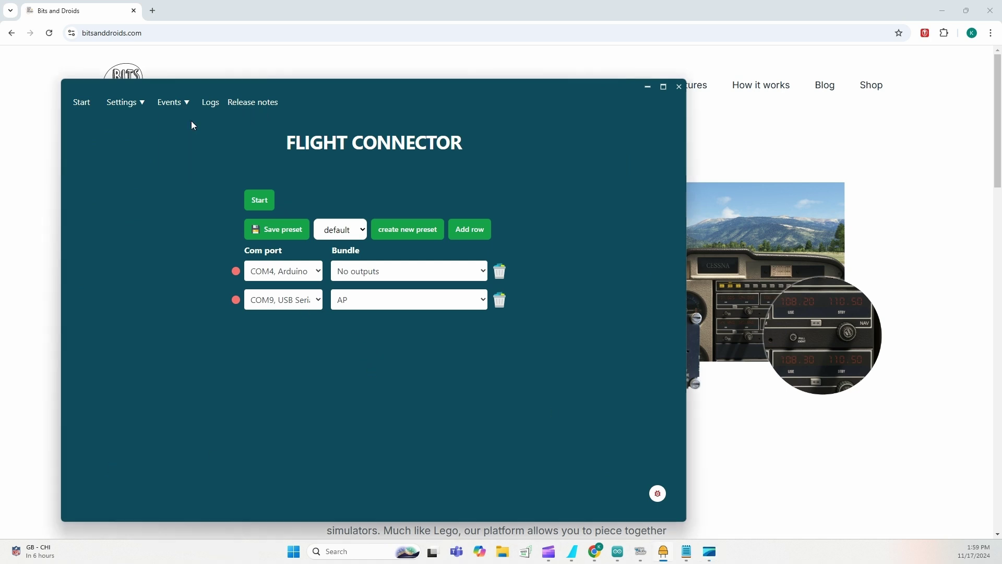
Create an output bundle named autopilot and save it with the WASM output (L:A32NX_AUTOPILOT_SPEED_SELECTED) enabled
{"action": "mouse_move", "coordinate": [172, 103]}
{"action": "left_click", "coordinate": [179, 128]}
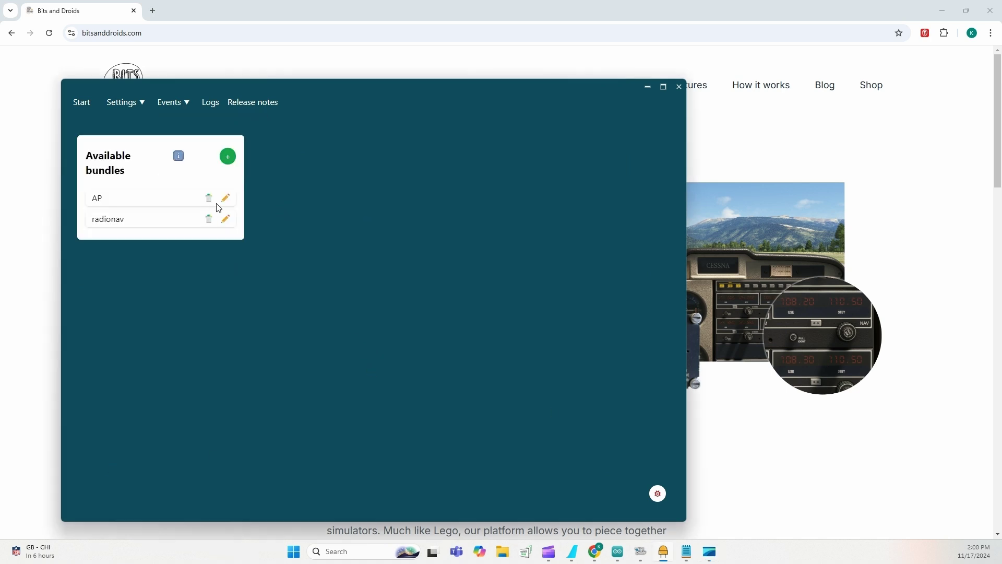
{"action": "left_click", "coordinate": [227, 157]}
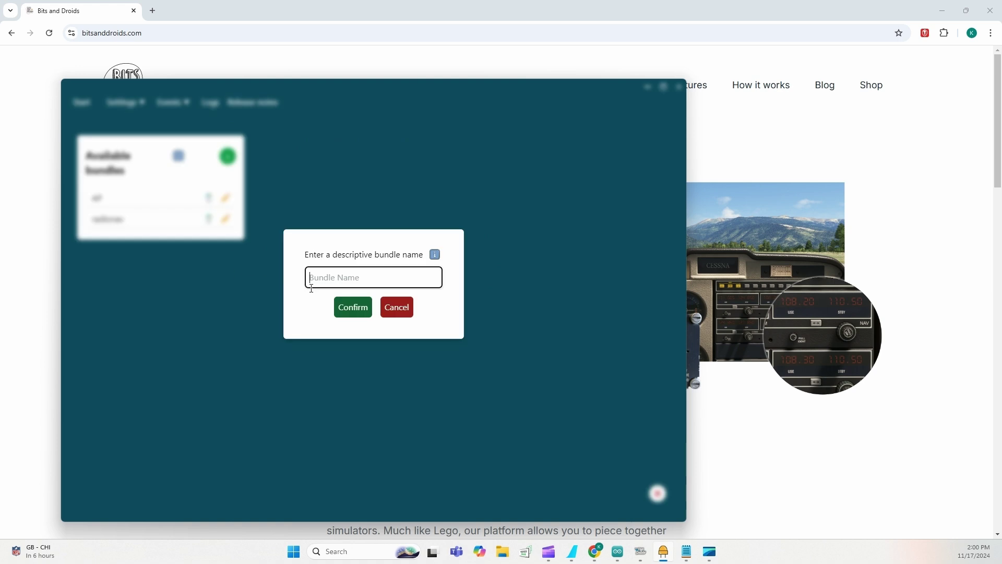
{"action": "type", "text": "autopilot"}
{"action": "key", "text": "Return"}
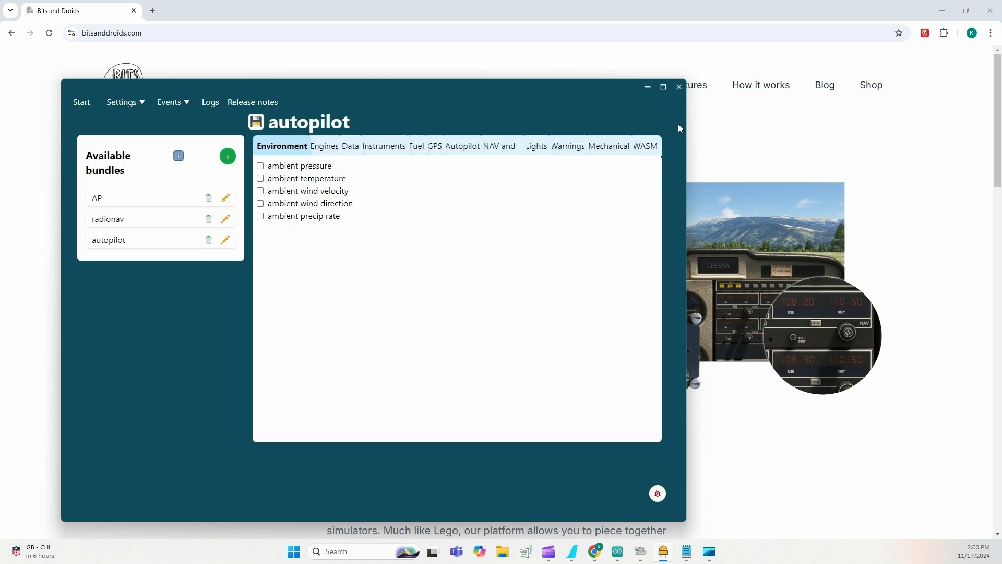
{"action": "left_click", "coordinate": [650, 145]}
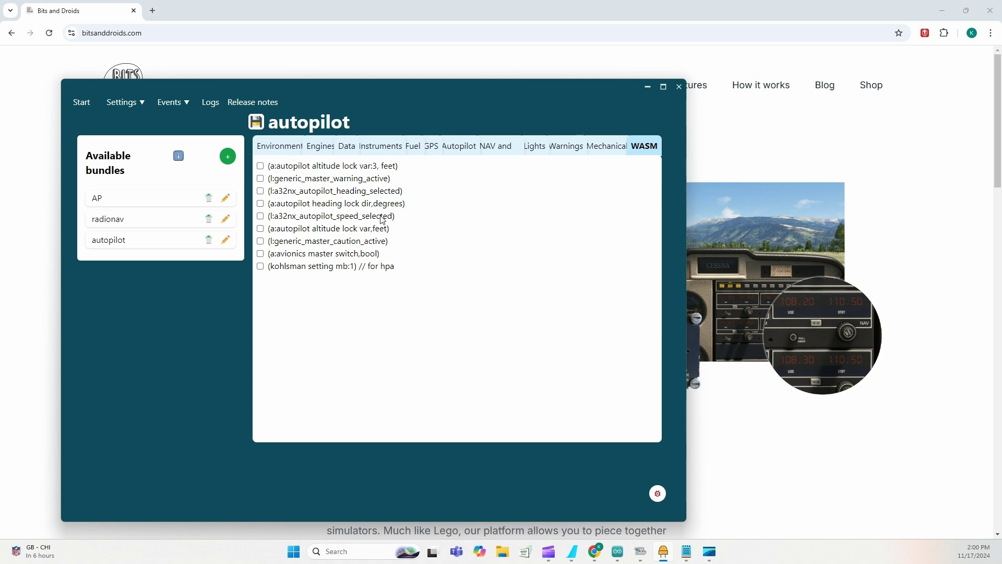
{"action": "left_click", "coordinate": [260, 216]}
Assign the autopilot bundle to the COM9 device and test the connection by starting and stopping it
{"action": "left_click", "coordinate": [81, 102]}
{"action": "left_click", "coordinate": [372, 297]}
{"action": "left_click", "coordinate": [363, 352]}
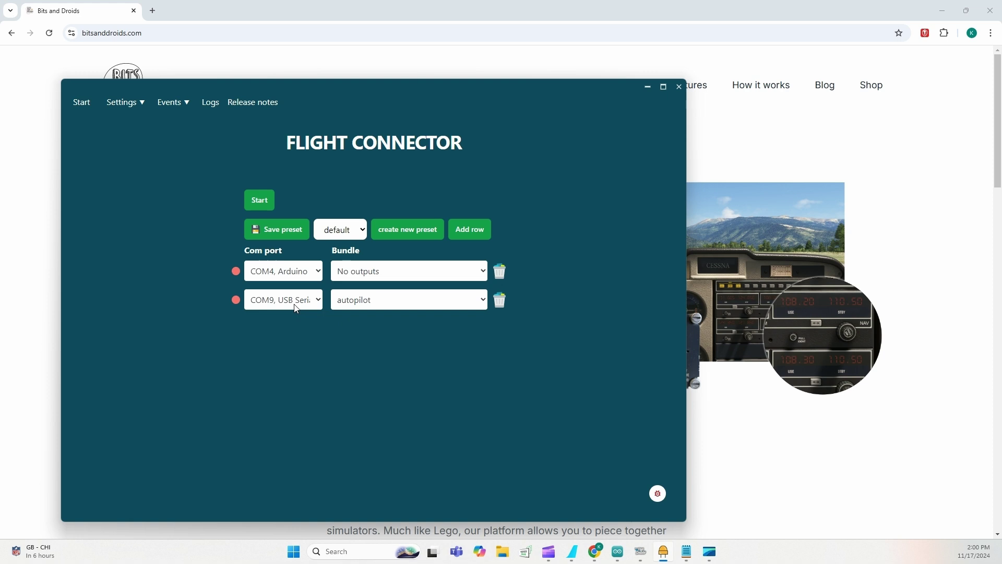
{"action": "left_click", "coordinate": [260, 203]}
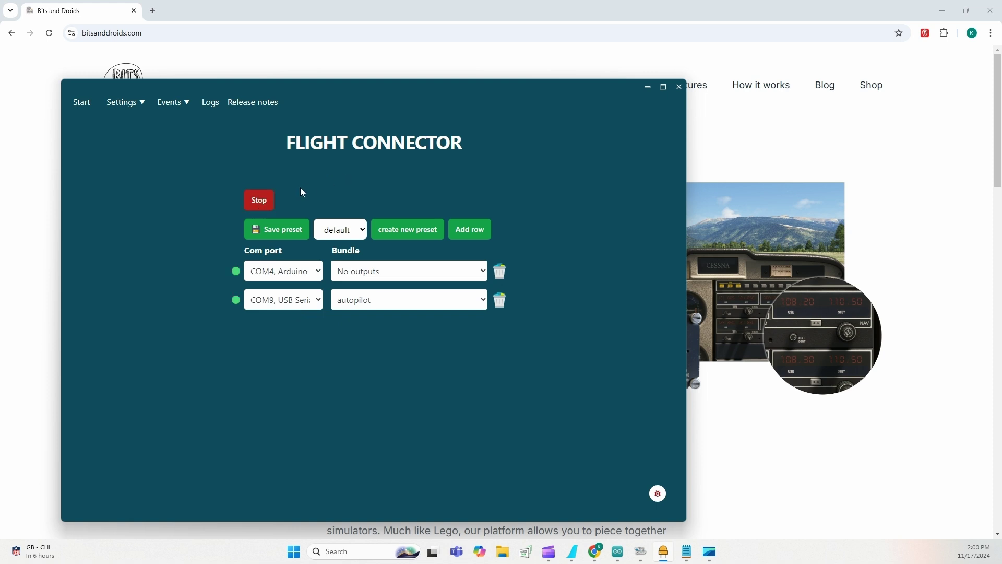
{"action": "left_click", "coordinate": [259, 208]}
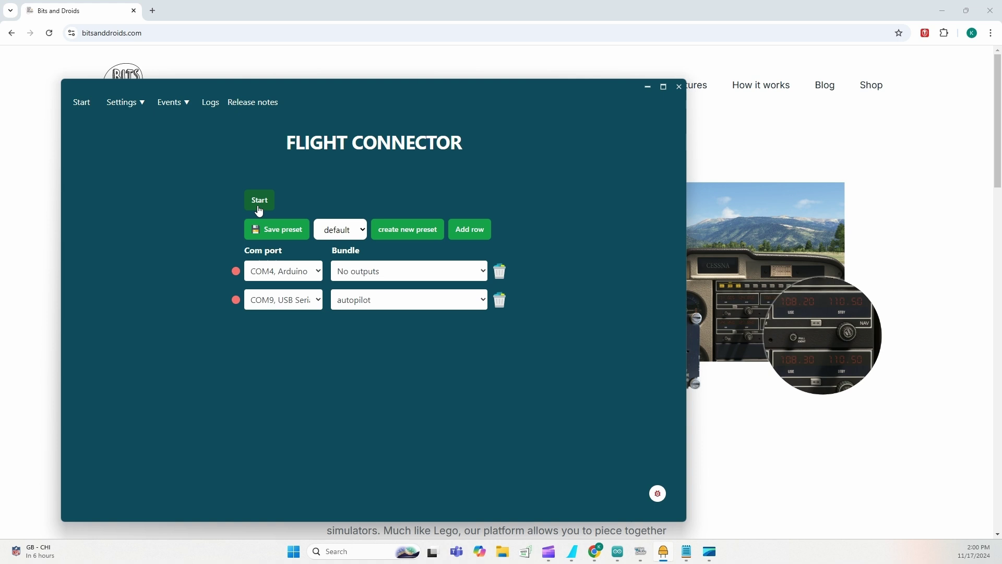